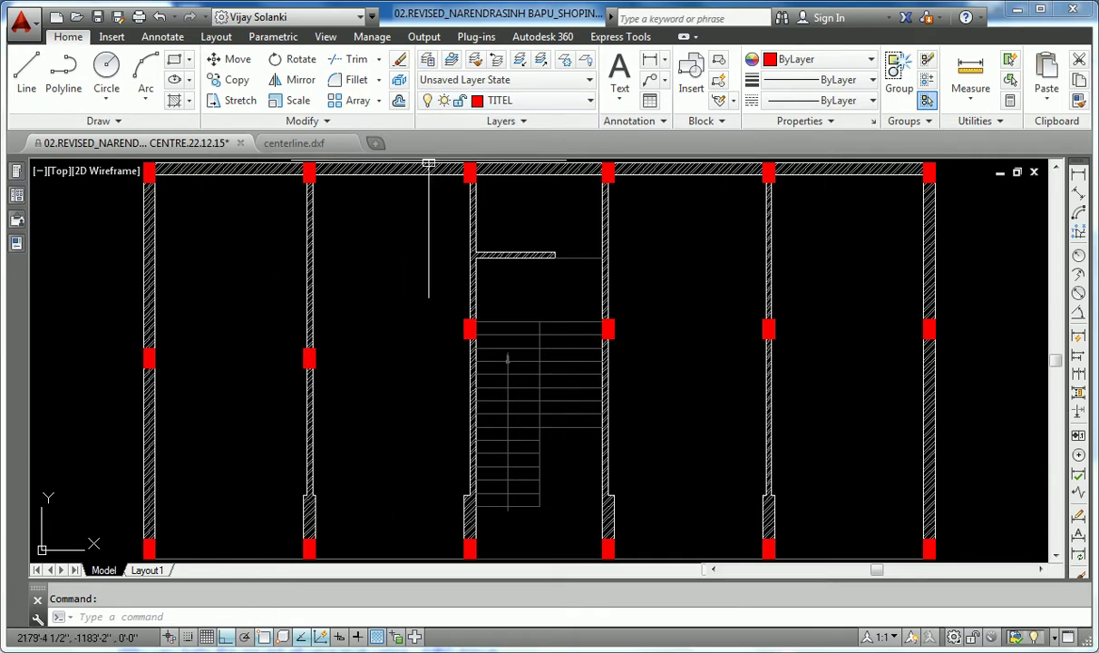
Step: Create a 'Working' layer, green (colour 3), 0.40 mm lineweight, and make it current
{"action": "left_click", "coordinate": [428, 59]}
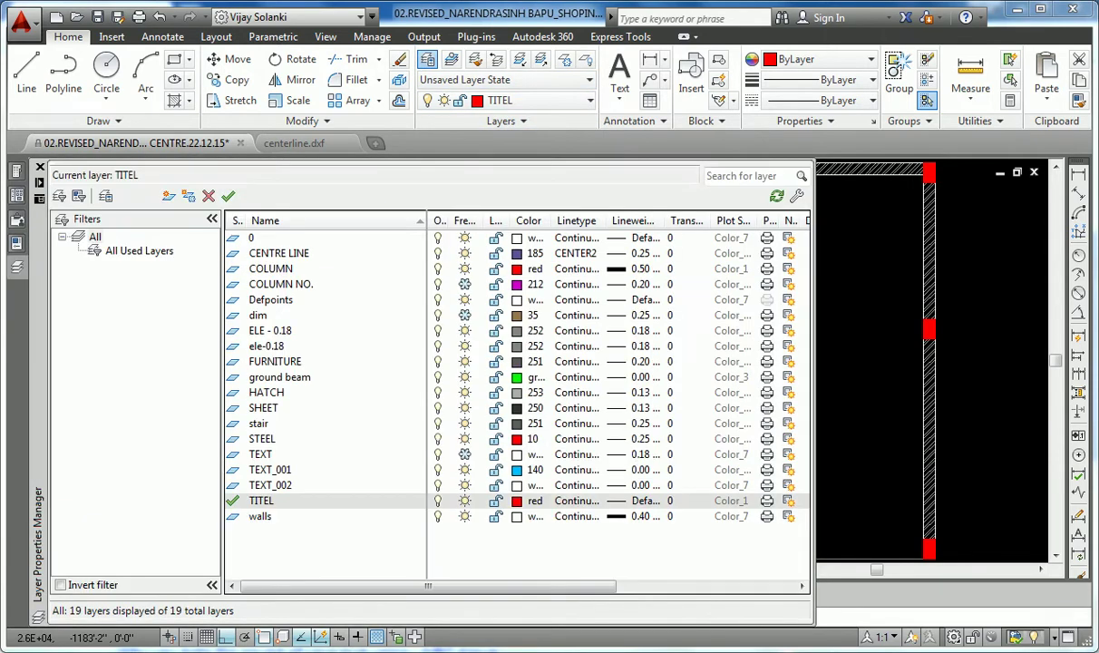
{"action": "left_click", "coordinate": [169, 196]}
{"action": "type", "text": "Working"}
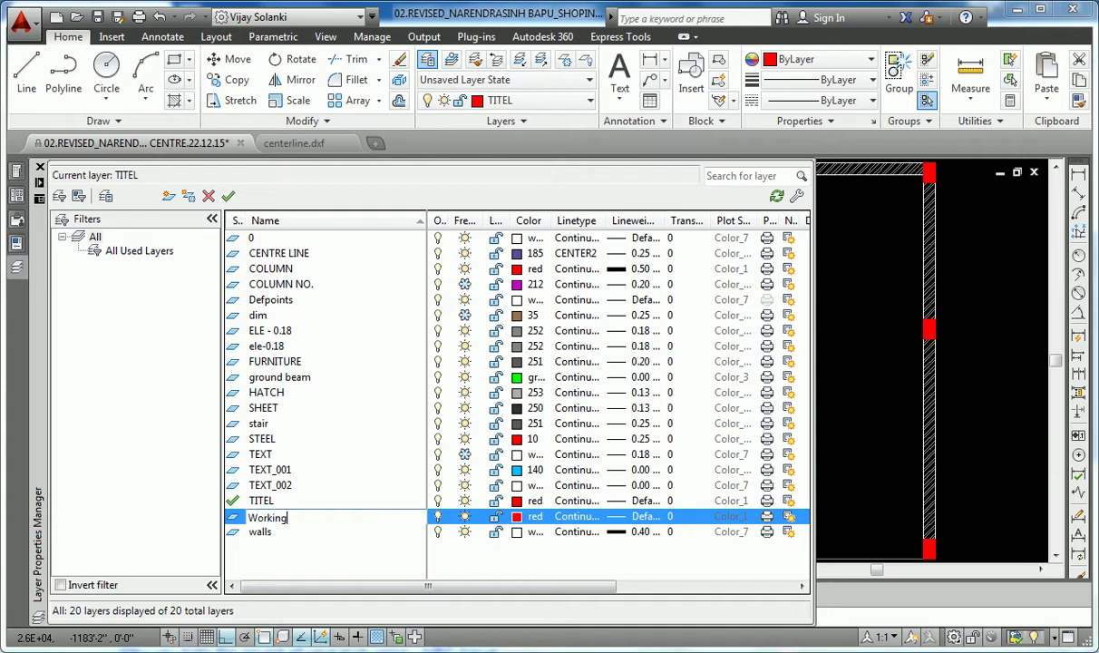
{"action": "key", "text": "Return"}
{"action": "left_click", "coordinate": [524, 516]}
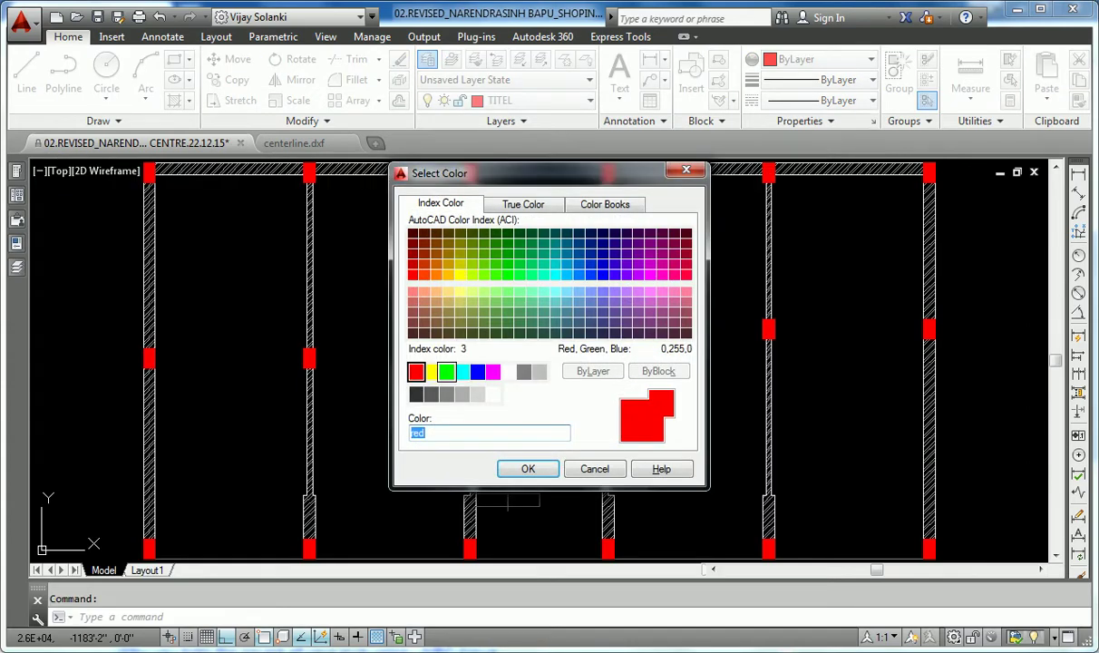
{"action": "left_click", "coordinate": [446, 372]}
{"action": "left_click", "coordinate": [527, 469]}
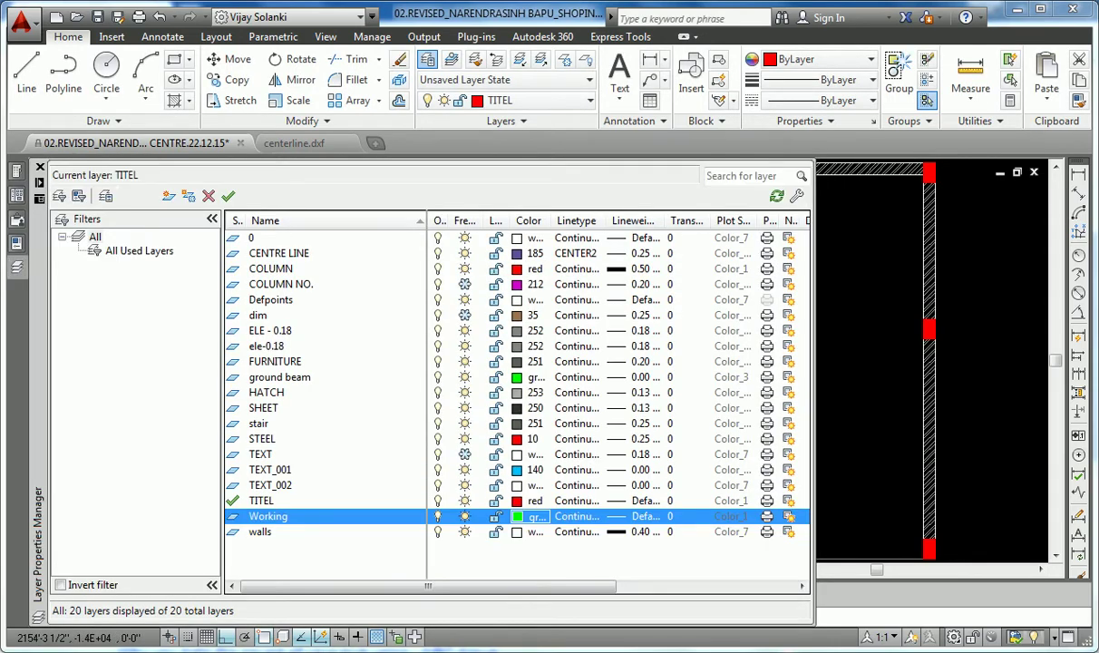
{"action": "left_click", "coordinate": [640, 516]}
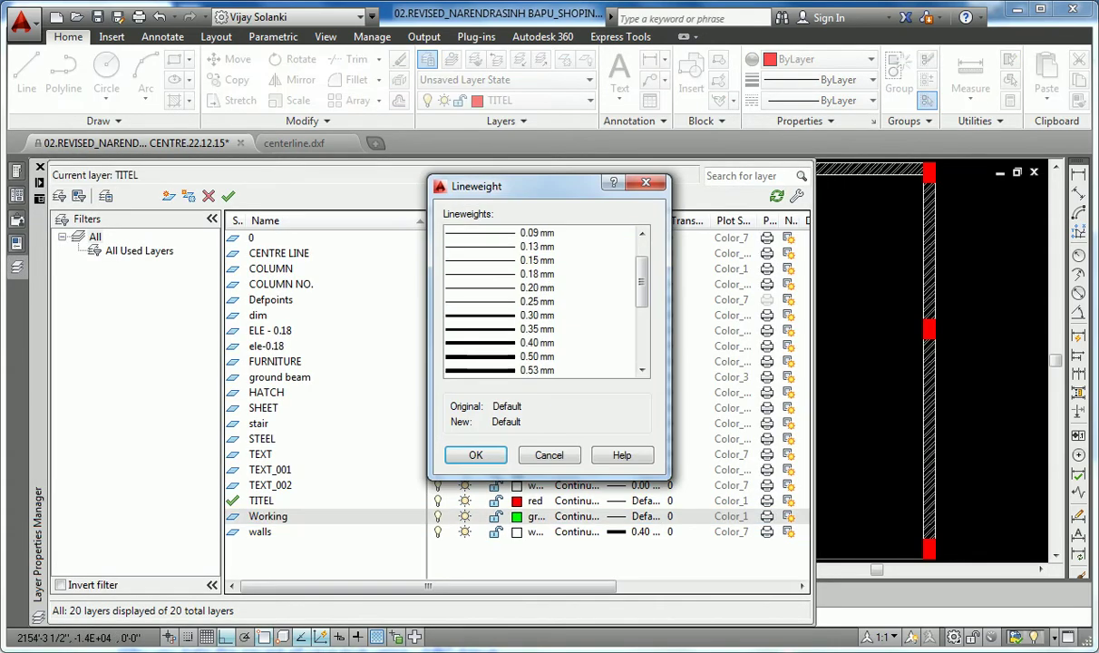
{"action": "left_click", "coordinate": [475, 455]}
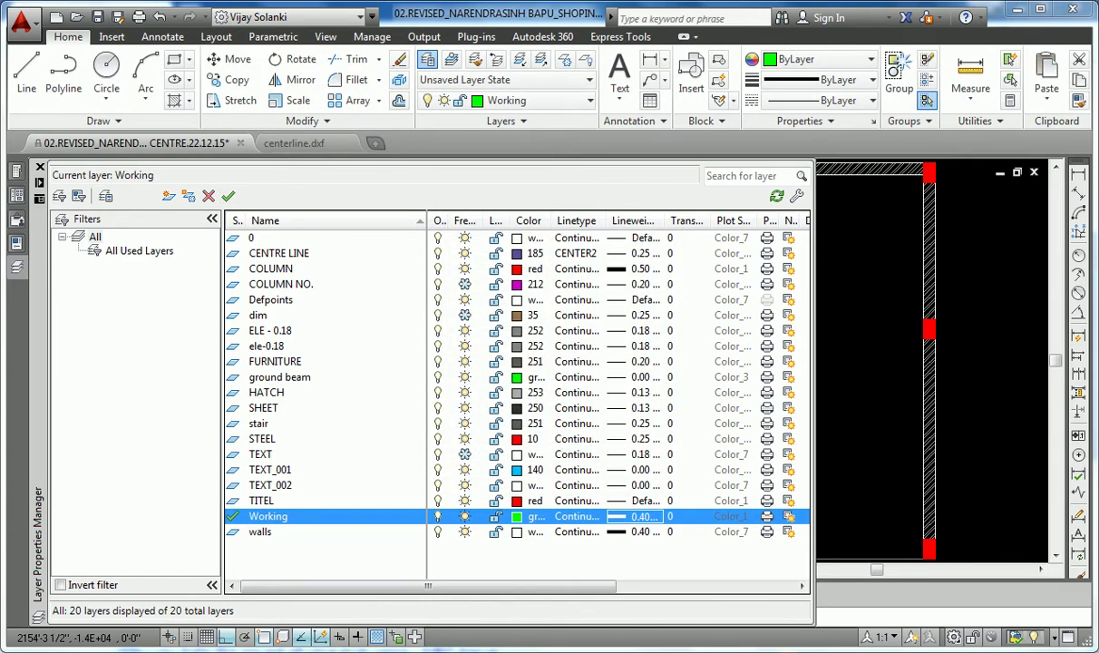
{"action": "left_click", "coordinate": [829, 281]}
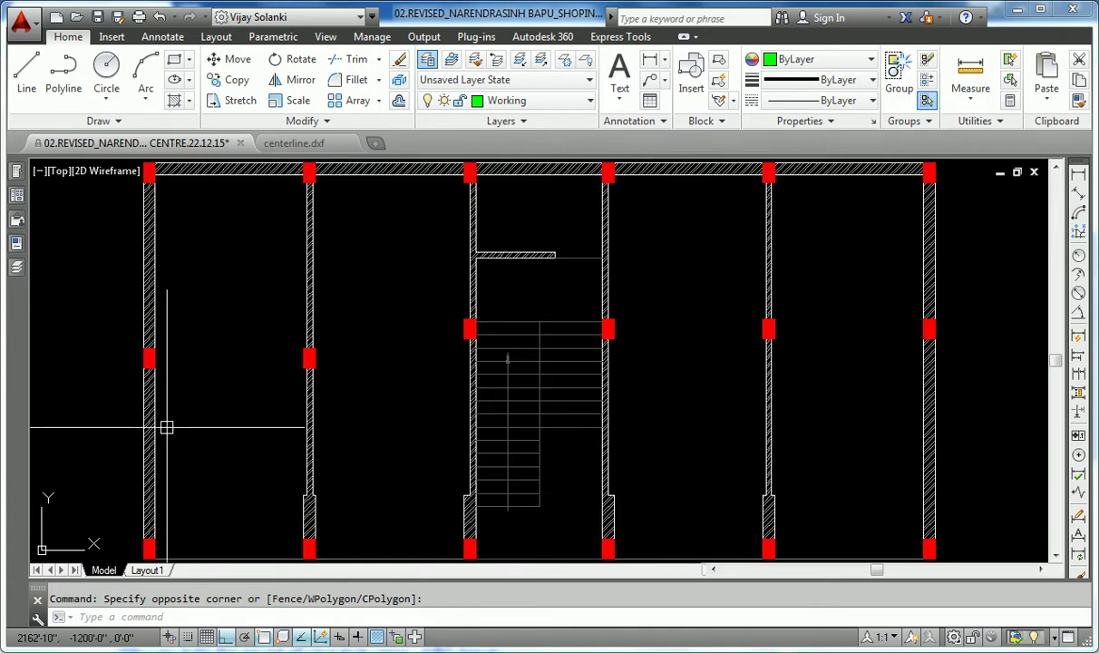
{"action": "type", "text": "1"}
Step: Start LINE, zoom in and abandon a first trial start point
{"action": "key", "text": "Return"}
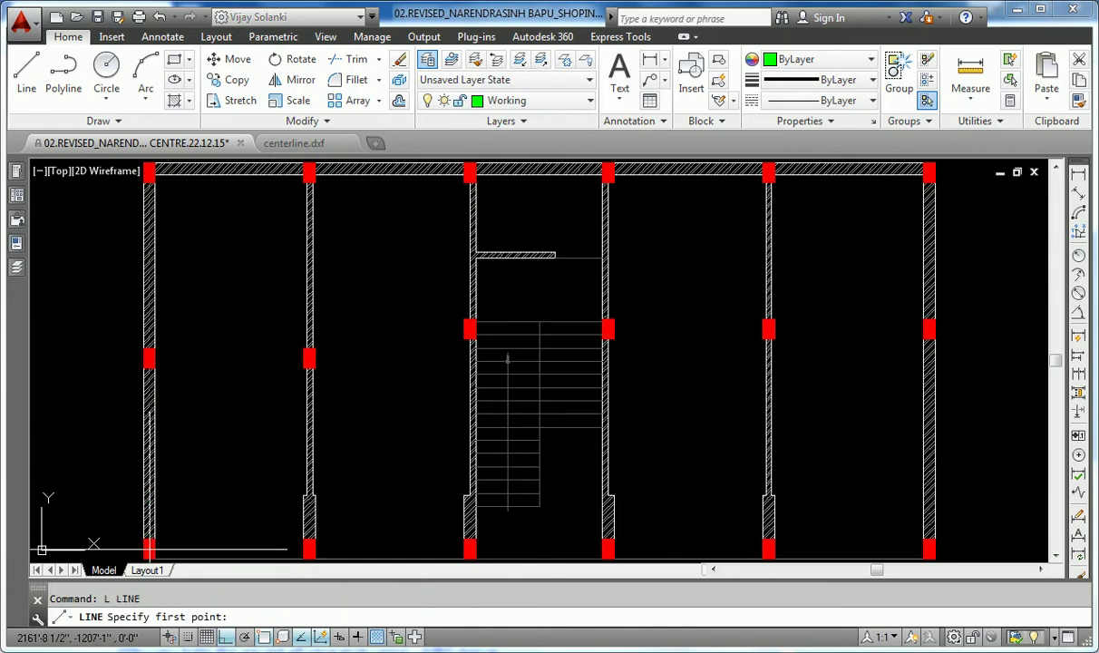
{"action": "scroll", "coordinate": [147, 519], "scroll_direction": "up", "scroll_amount": 2}
{"action": "scroll", "coordinate": [147, 519], "scroll_direction": "up", "scroll_amount": 3}
{"action": "left_click", "coordinate": [150, 490]}
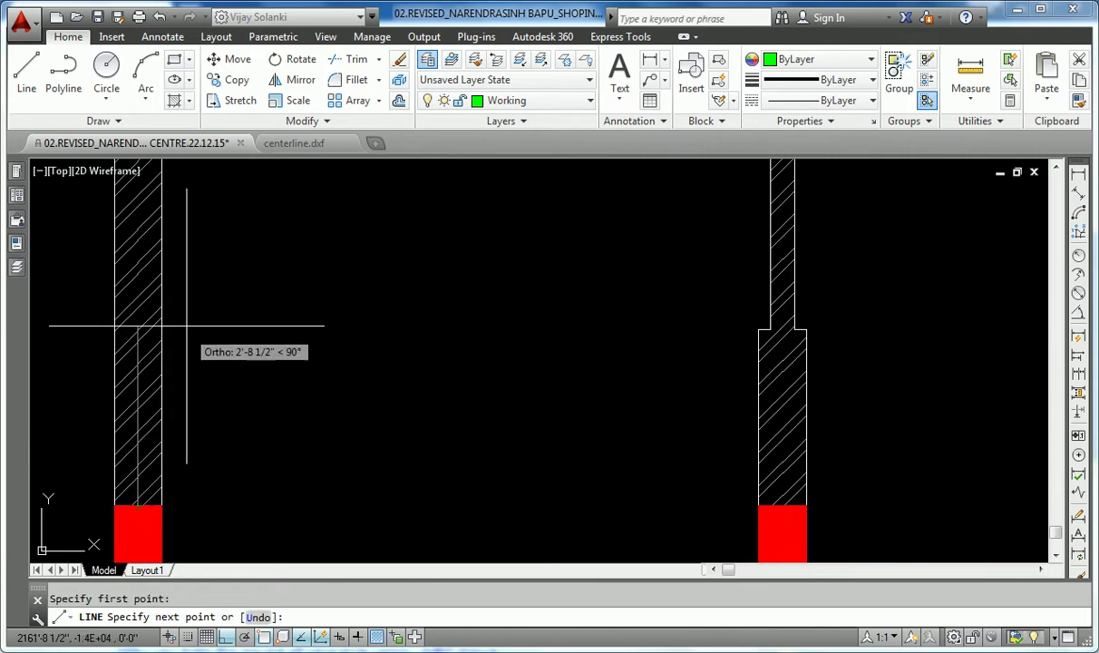
{"action": "scroll", "coordinate": [162, 328], "scroll_direction": "down", "scroll_amount": 4}
{"action": "key", "text": "Escape"}
Step: Restart LINE, try a start point square to the top-right column edge, then cancel
{"action": "scroll", "coordinate": [202, 338], "scroll_direction": "down", "scroll_amount": 2}
{"action": "scroll", "coordinate": [545, 367], "scroll_direction": "up", "scroll_amount": 6}
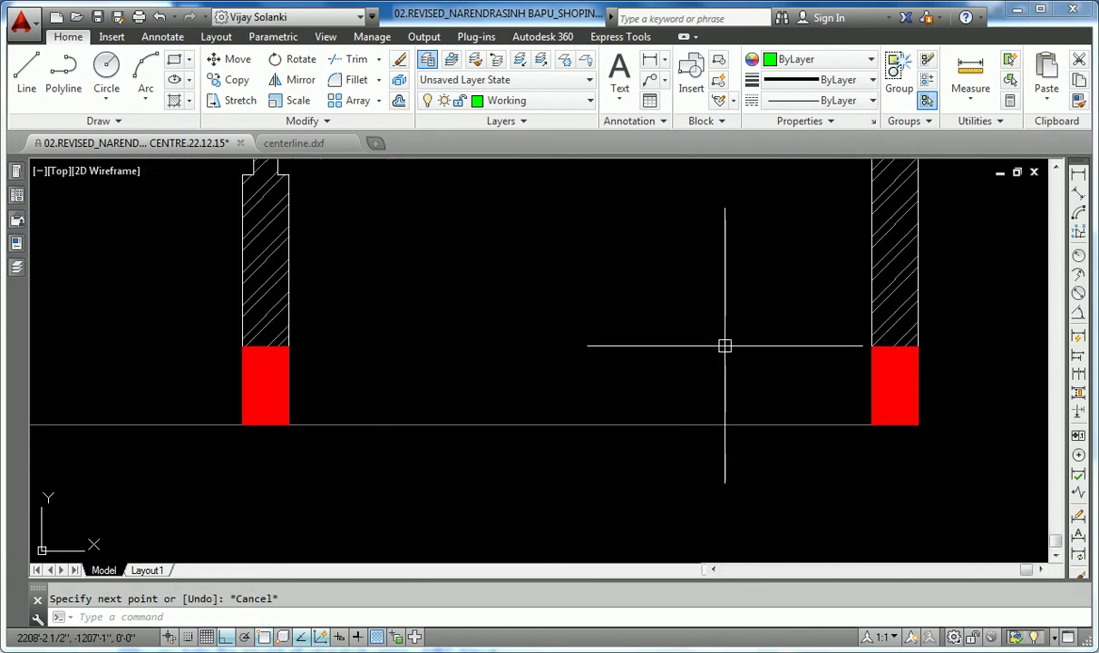
{"action": "key", "text": "Return"}
{"action": "left_click", "coordinate": [902, 345]}
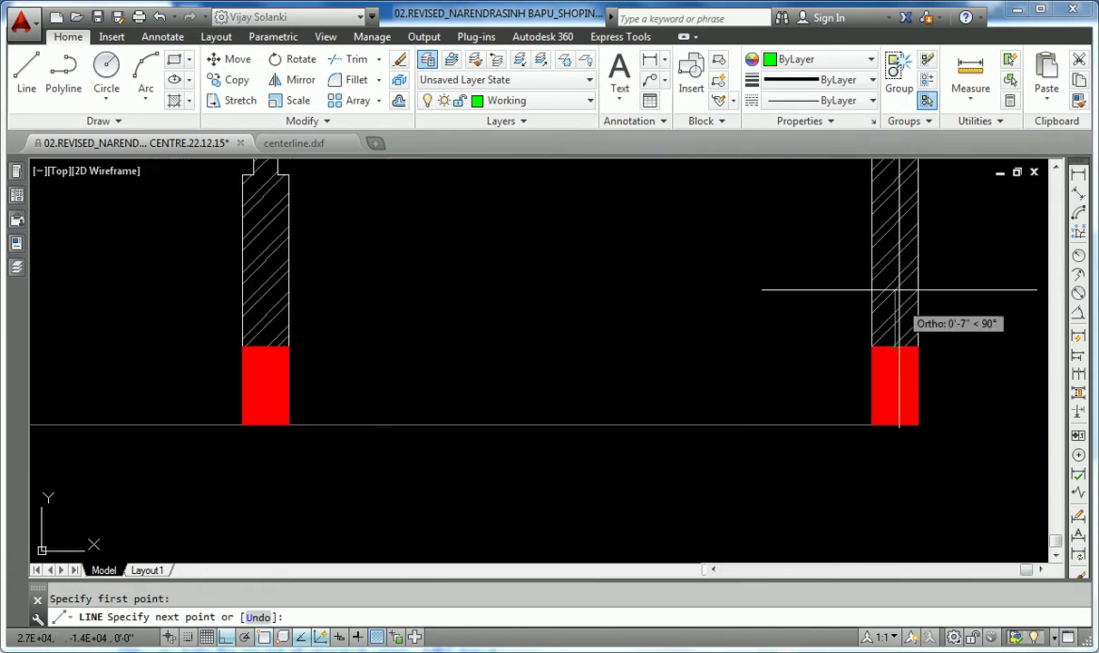
{"action": "key", "text": "Escape"}
Step: Zoom in on the top-right column and restart the LINE command
{"action": "scroll", "coordinate": [804, 244], "scroll_direction": "down", "scroll_amount": 3}
{"action": "scroll", "coordinate": [150, 353], "scroll_direction": "up", "scroll_amount": 3}
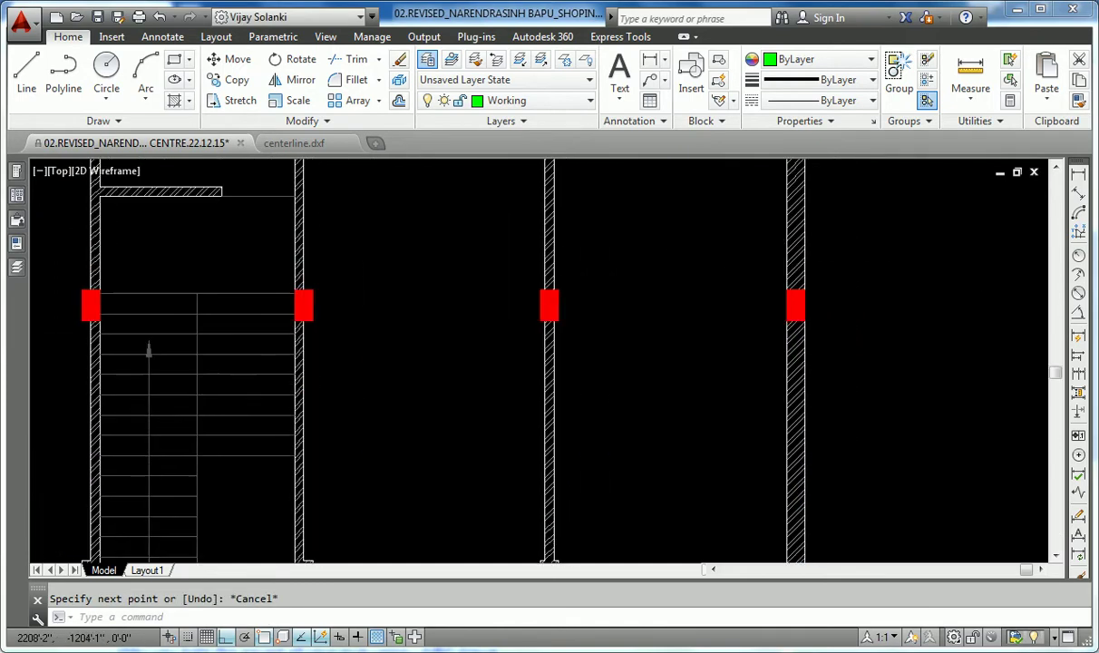
{"action": "scroll", "coordinate": [644, 486], "scroll_direction": "up", "scroll_amount": 1}
{"action": "scroll", "coordinate": [669, 378], "scroll_direction": "up", "scroll_amount": 4}
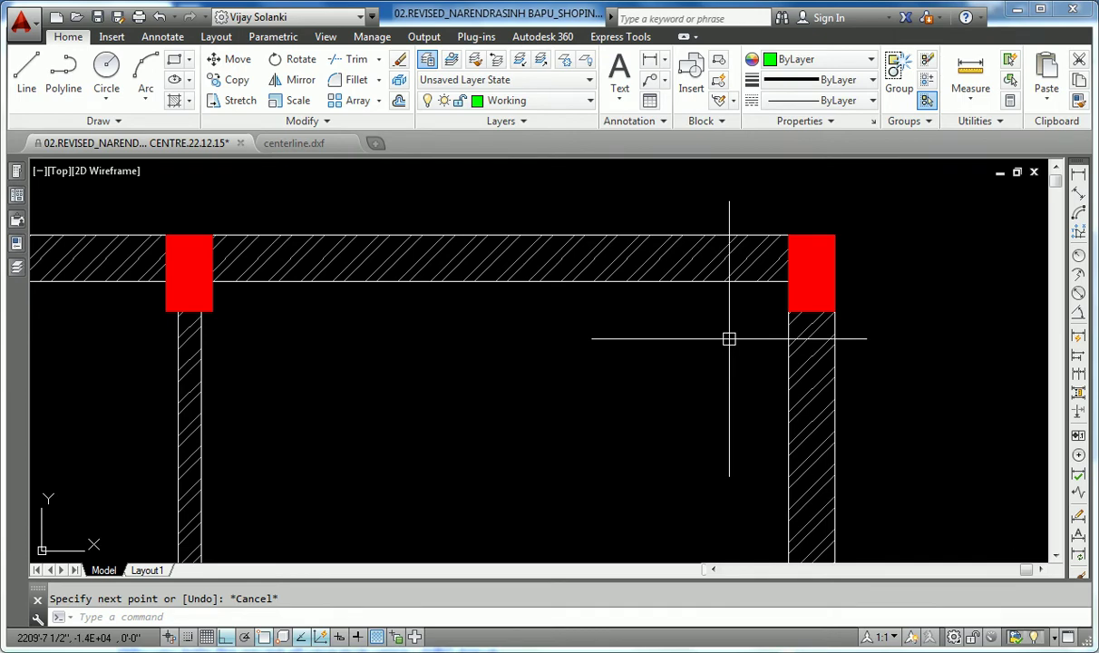
{"action": "key", "text": "Return"}
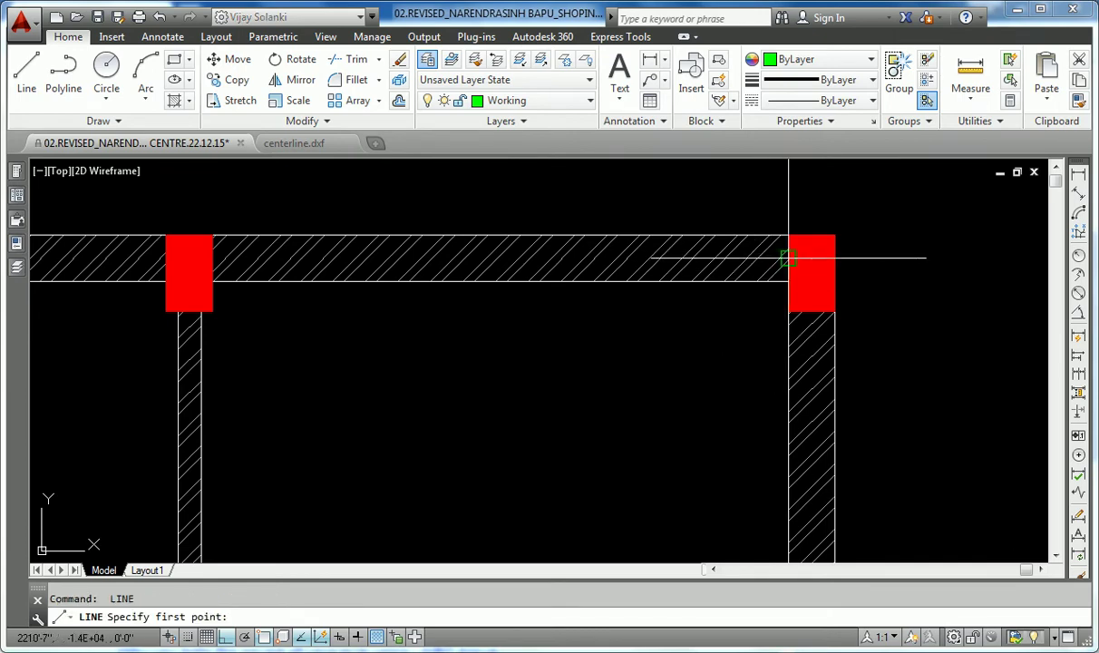
Step: Draw a centre line from midway between the top-right column's sides using Mid Between 2 Points
{"action": "right_click", "coordinate": [788, 257], "text": "shift"}
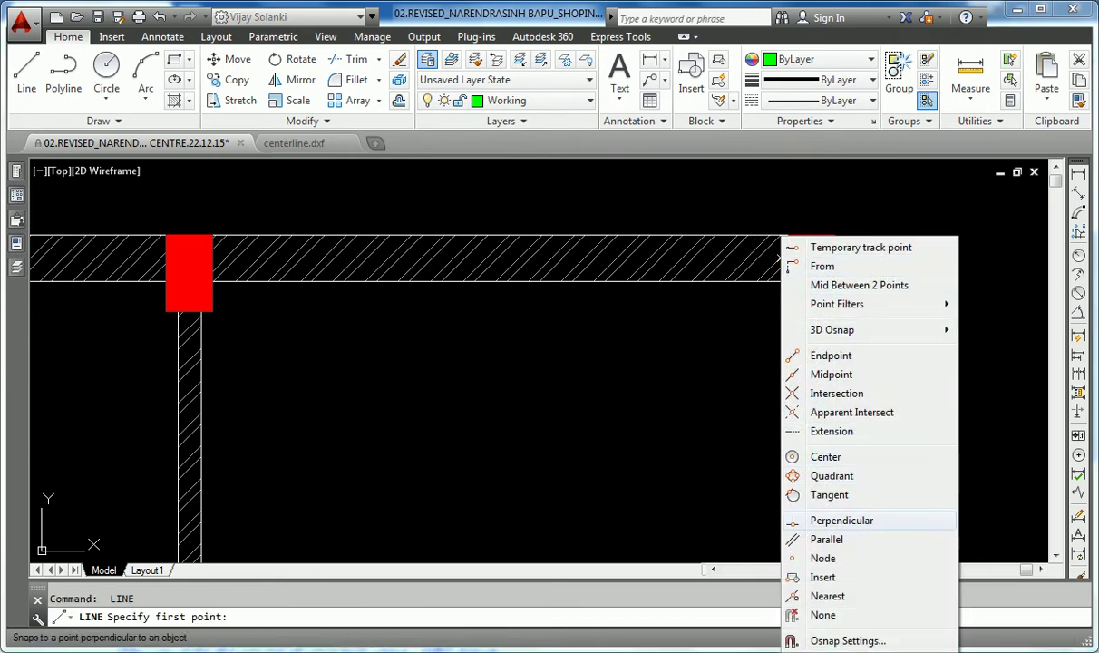
{"action": "left_click", "coordinate": [859, 285]}
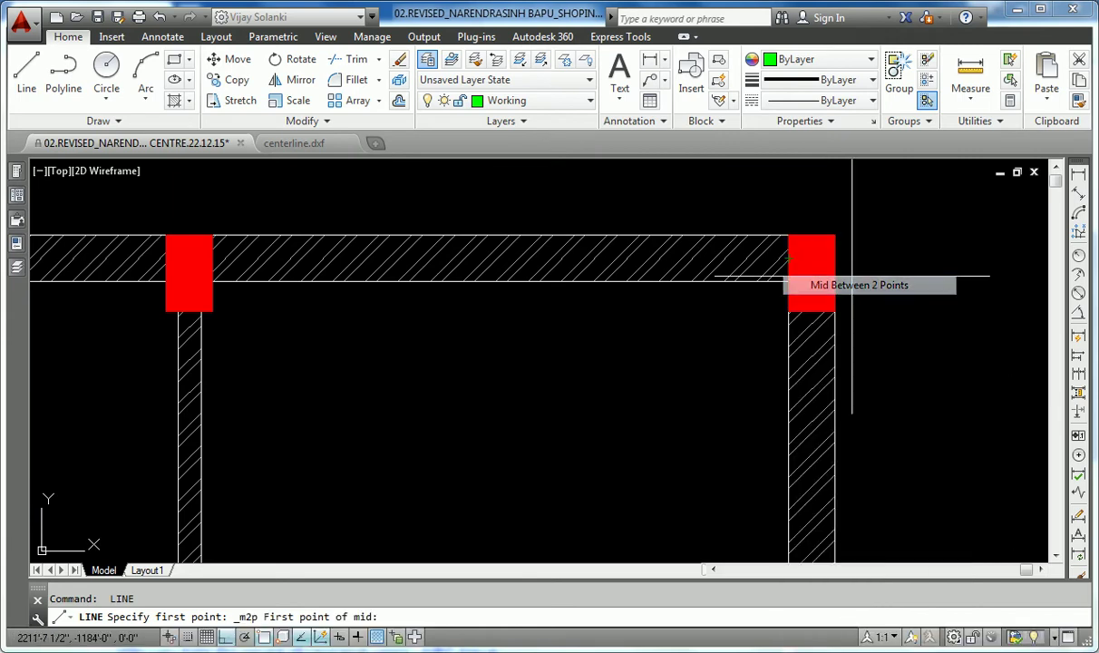
{"action": "left_click", "coordinate": [788, 236]}
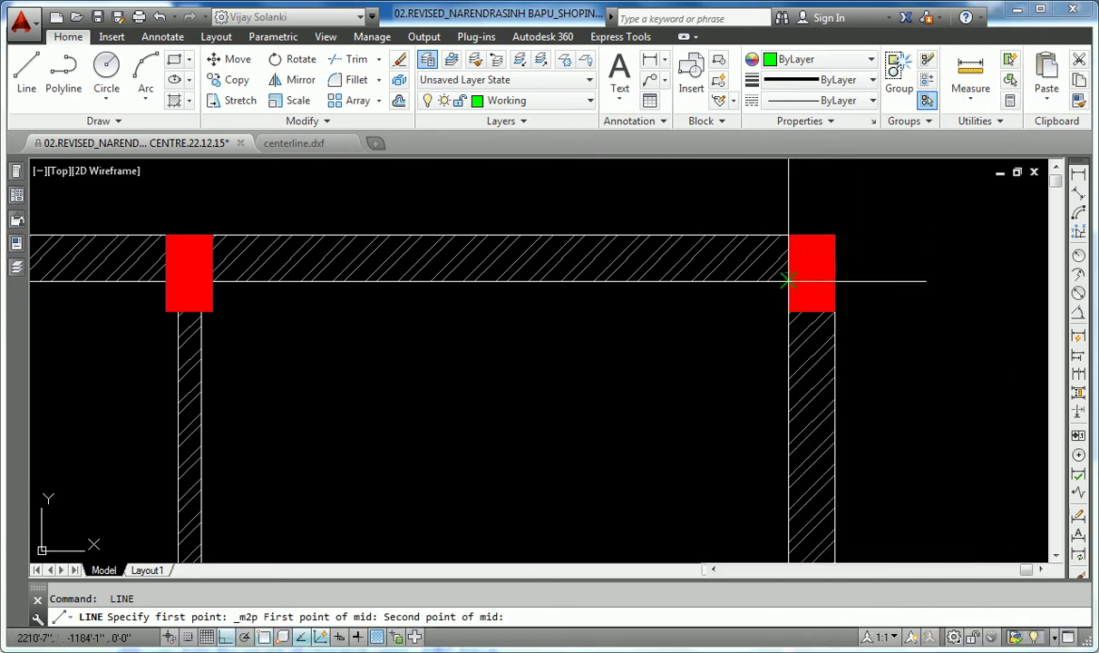
{"action": "left_click", "coordinate": [788, 281]}
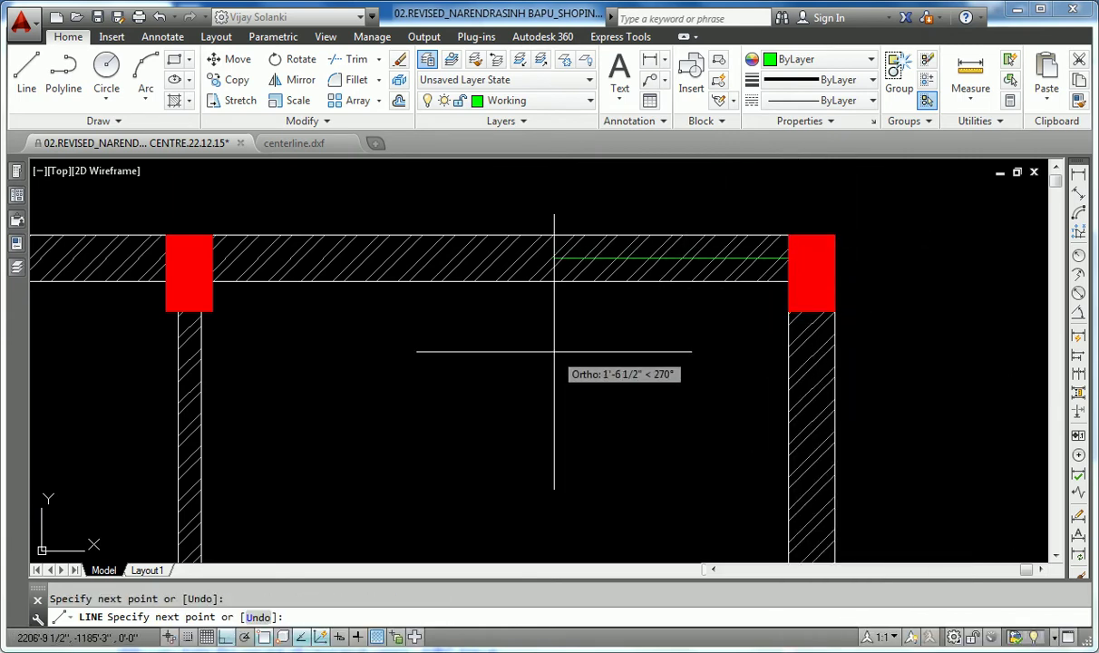
{"action": "scroll", "coordinate": [554, 351], "scroll_direction": "down", "scroll_amount": 3}
{"action": "scroll", "coordinate": [598, 344], "scroll_direction": "down", "scroll_amount": 2}
{"action": "scroll", "coordinate": [581, 404], "scroll_direction": "down", "scroll_amount": 2}
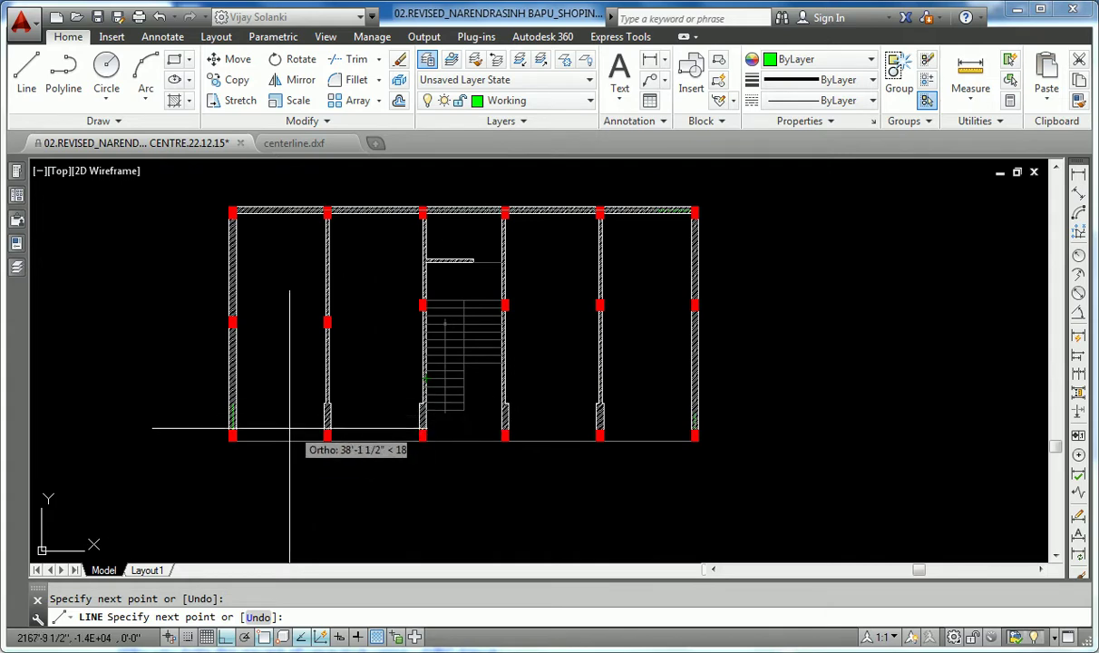
{"action": "key", "text": "Escape"}
{"action": "scroll", "coordinate": [271, 435], "scroll_direction": "up", "scroll_amount": 5}
Step: Draw a short horizontal centre line from the middle of the bottom-left column, then start FILLET
{"action": "key", "text": "Return"}
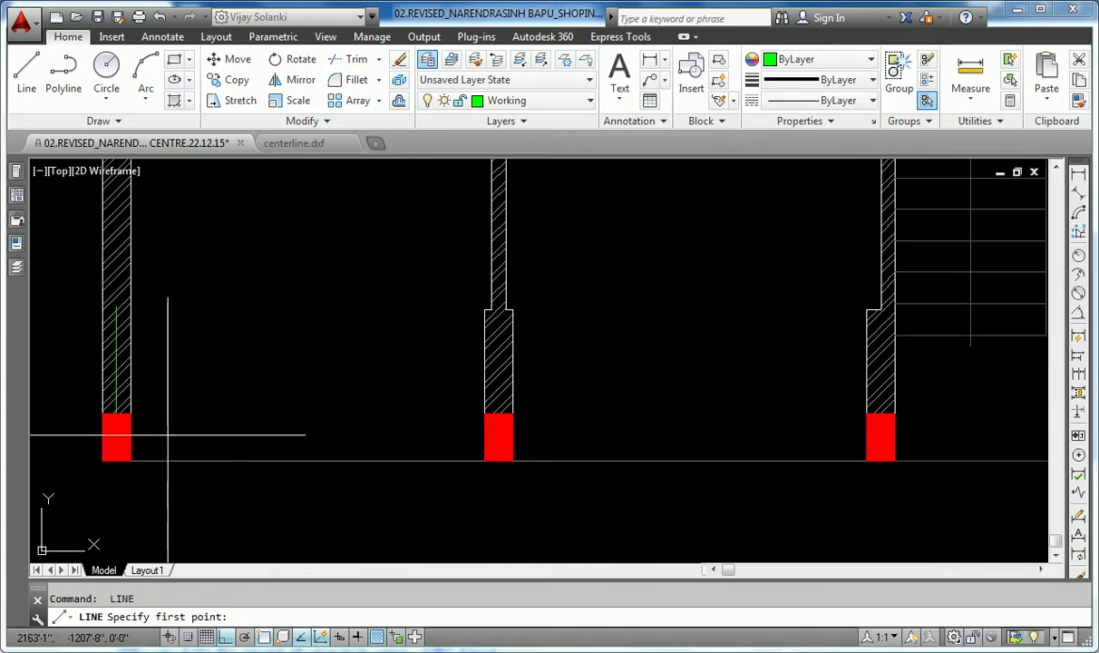
{"action": "right_click", "coordinate": [167, 436], "text": "shift"}
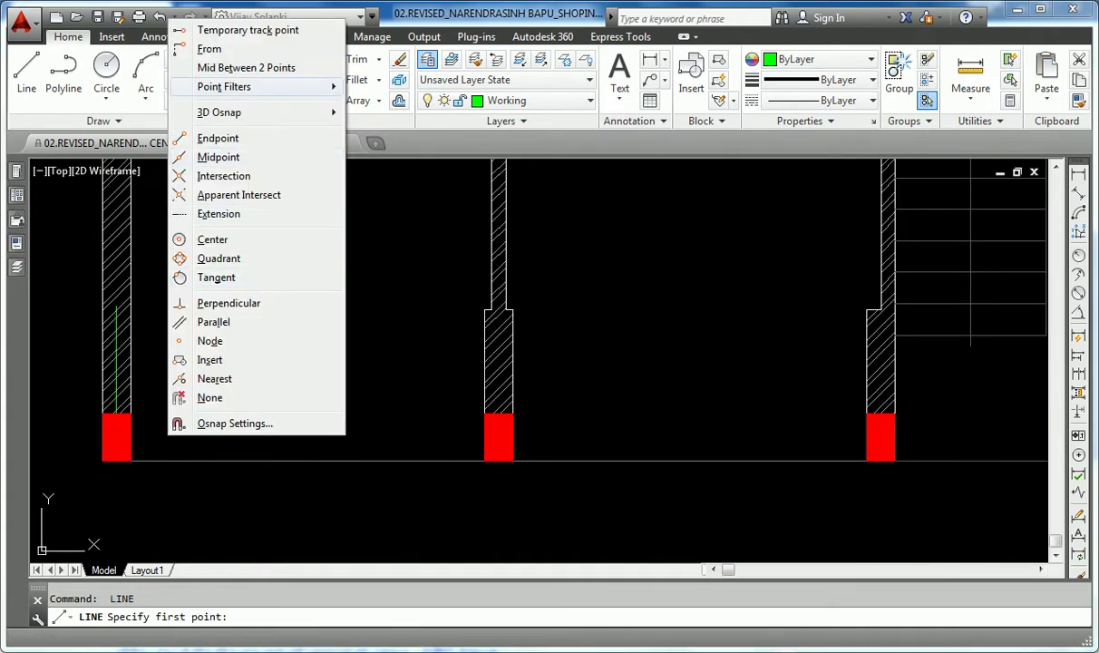
{"action": "left_click", "coordinate": [246, 68]}
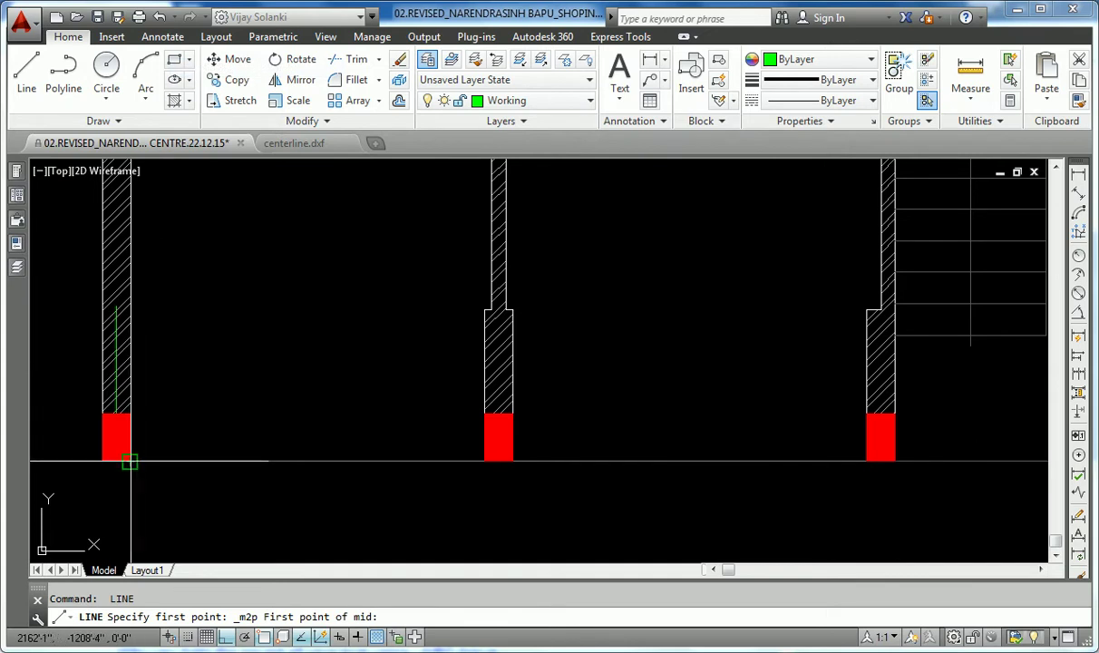
{"action": "left_click", "coordinate": [132, 426]}
{"action": "left_click", "coordinate": [256, 438]}
{"action": "key", "text": "Escape"}
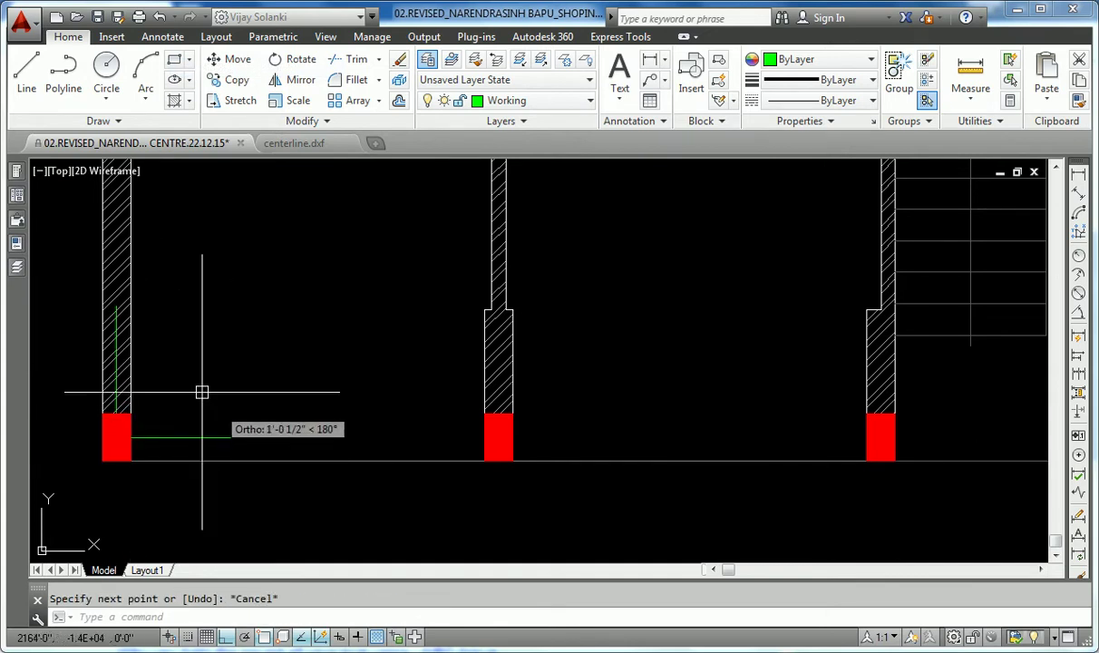
{"action": "middle_click_drag", "start_coordinate": [196, 392], "coordinate": [201, 471]}
{"action": "type", "text": "f"}
{"action": "key", "text": "Return"}
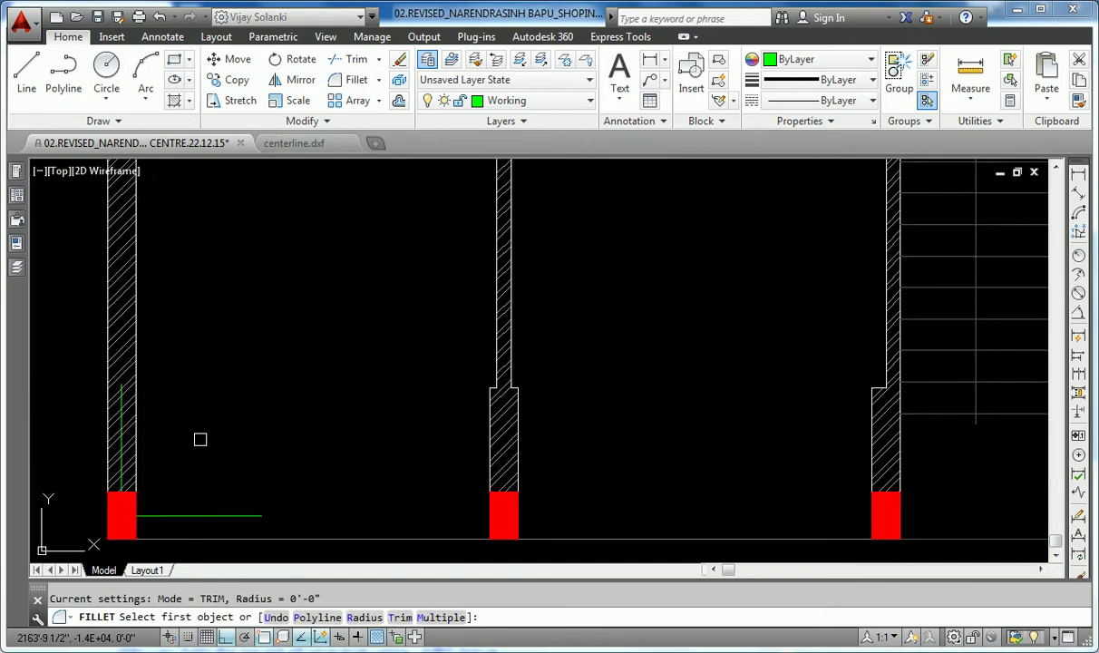
Step: Fillet in multiple mode, joining the green horizontal and vertical centre lines at the bottom-left corner
{"action": "key", "text": "Return"}
{"action": "left_click", "coordinate": [173, 514]}
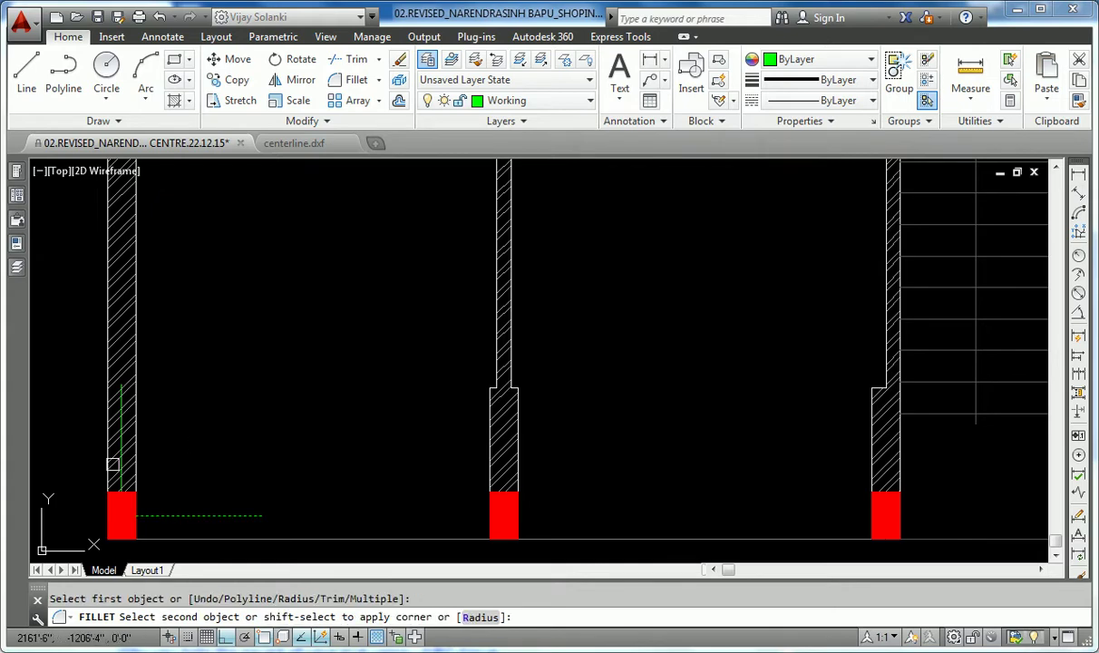
{"action": "left_click", "coordinate": [121, 449]}
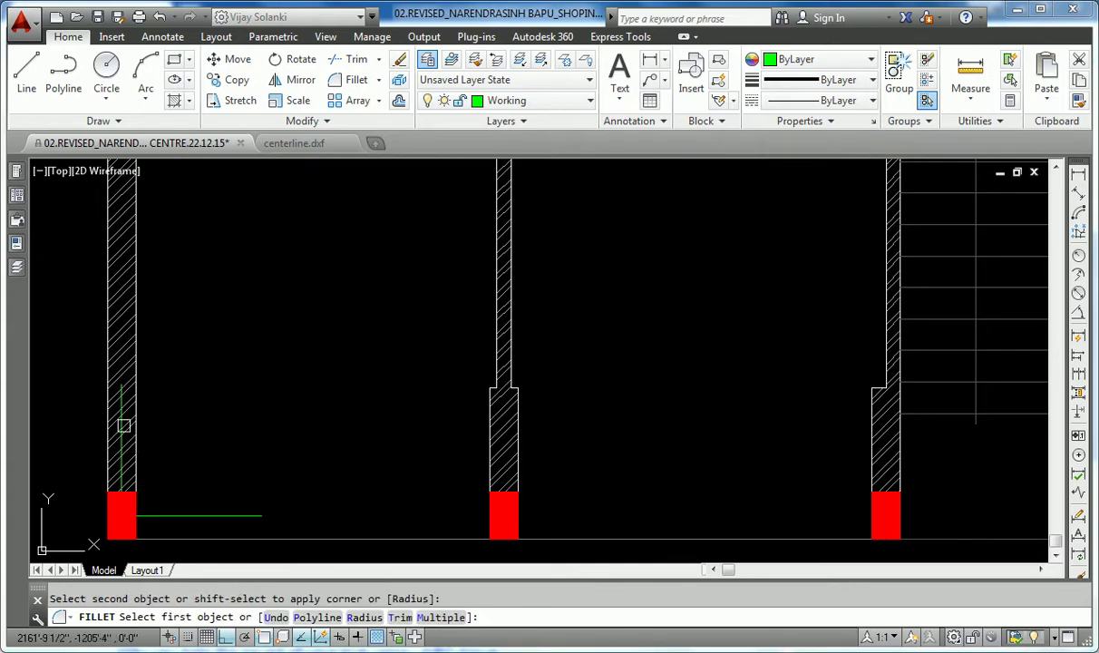
{"action": "left_click", "coordinate": [123, 425]}
{"action": "scroll", "coordinate": [129, 419], "scroll_direction": "down", "scroll_amount": 5}
{"action": "scroll", "coordinate": [575, 235], "scroll_direction": "up", "scroll_amount": 4}
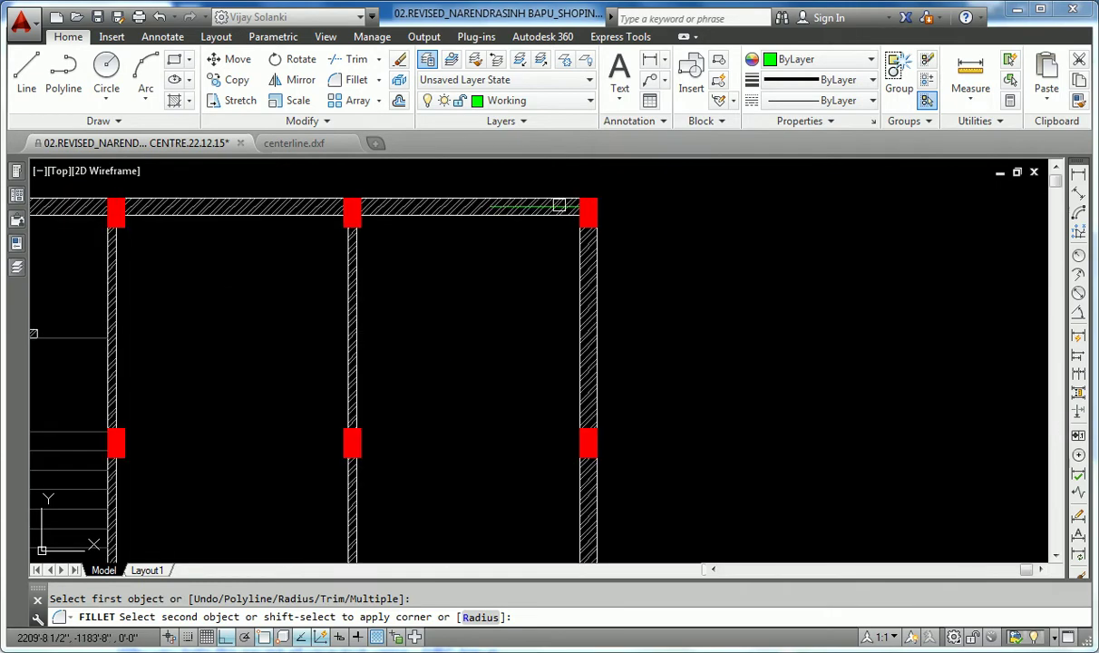
Step: Fillet the top-right and remaining centre-line corners, then cancel and pan to the left columns
{"action": "left_click", "coordinate": [557, 205]}
{"action": "left_click", "coordinate": [530, 198]}
{"action": "scroll", "coordinate": [532, 209], "scroll_direction": "down", "scroll_amount": 4}
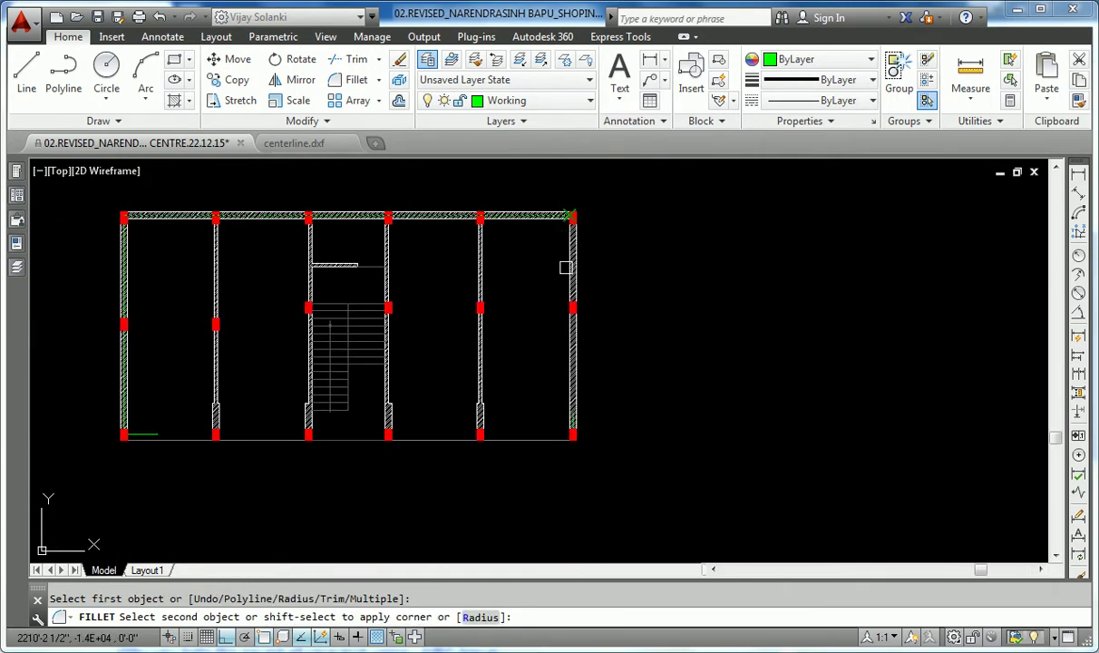
{"action": "scroll", "coordinate": [564, 428], "scroll_direction": "up", "scroll_amount": 4}
{"action": "left_click", "coordinate": [579, 409]}
{"action": "left_click", "coordinate": [576, 443]}
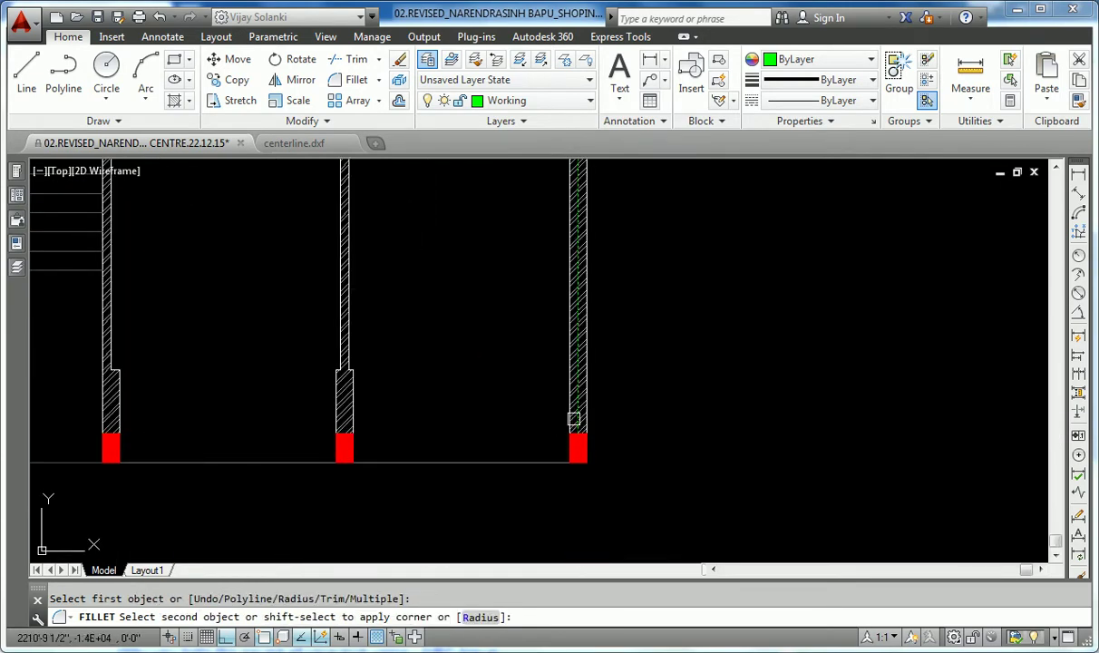
{"action": "scroll", "coordinate": [544, 435], "scroll_direction": "down", "scroll_amount": 4}
{"action": "scroll", "coordinate": [80, 443], "scroll_direction": "up", "scroll_amount": 4}
{"action": "left_click", "coordinate": [99, 431]}
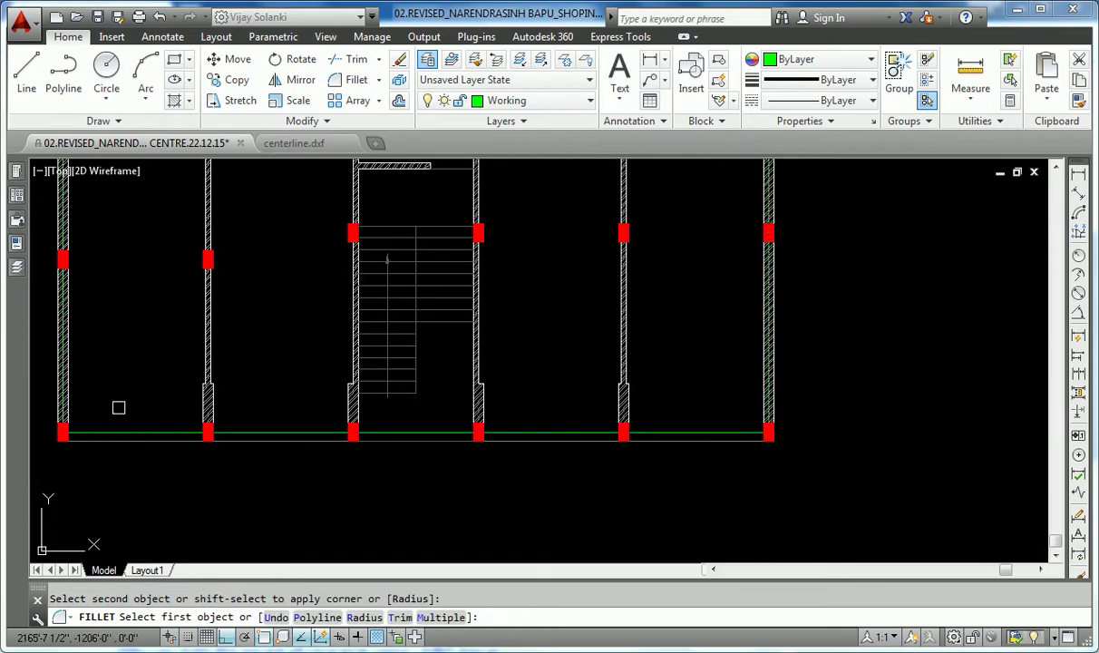
{"action": "key", "text": "Escape"}
{"action": "middle_click_drag", "start_coordinate": [129, 392], "coordinate": [213, 446]}
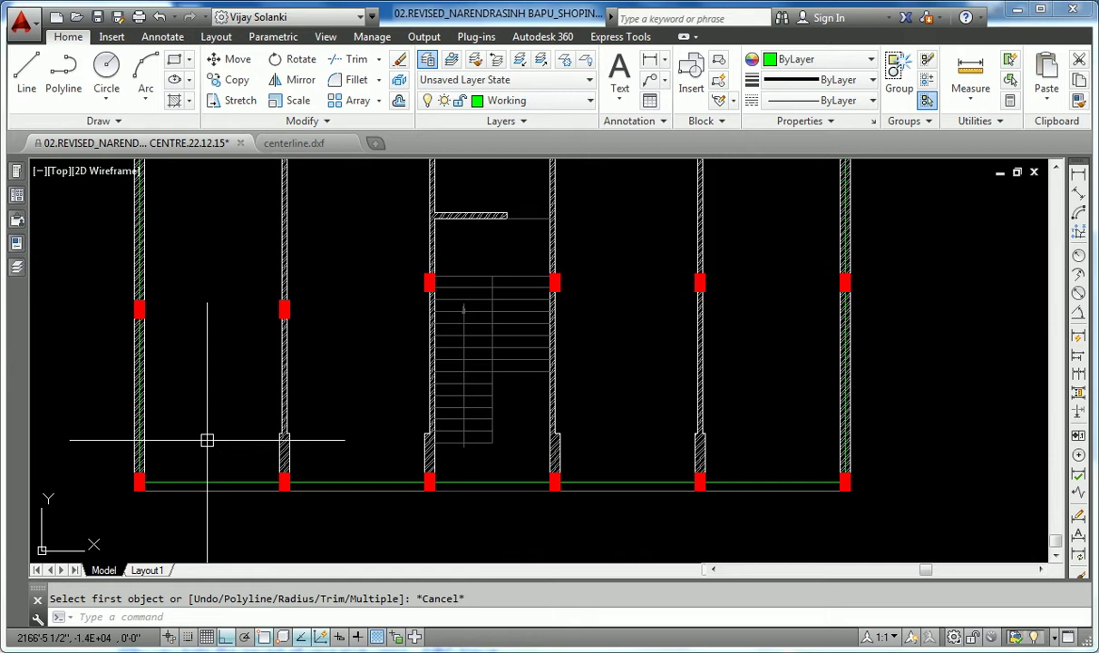
{"action": "type", "text": "l"}
{"action": "key", "text": "Return"}
{"action": "scroll", "coordinate": [284, 461], "scroll_direction": "up", "scroll_amount": 6}
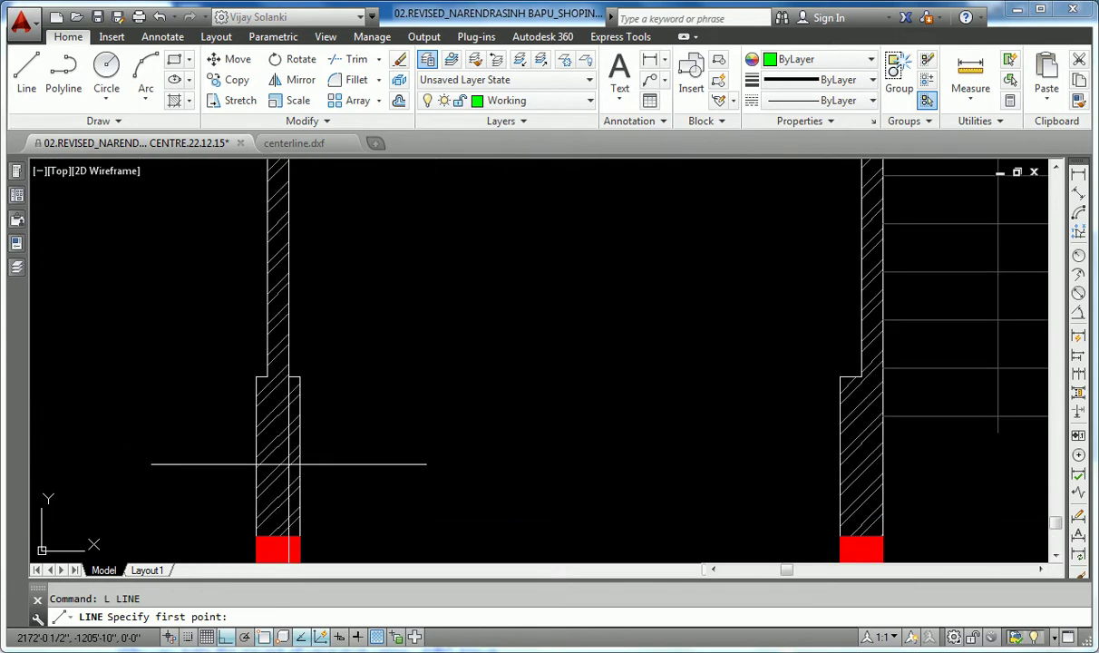
{"action": "left_click", "coordinate": [296, 490]}
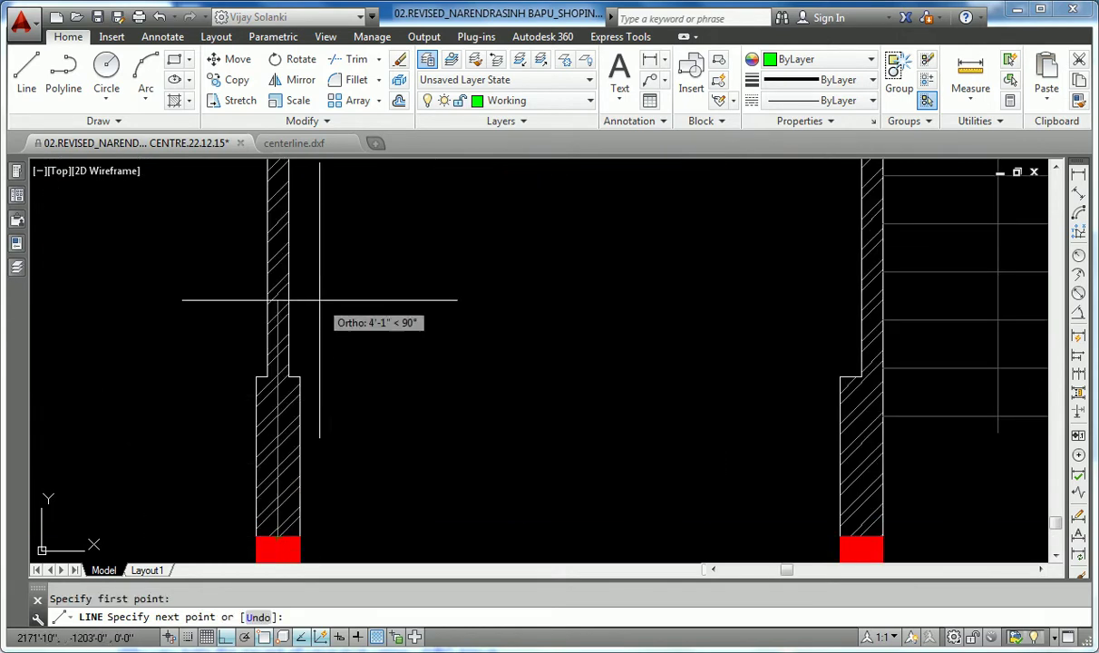
{"action": "key", "text": "Escape"}
{"action": "scroll", "coordinate": [462, 371], "scroll_direction": "down", "scroll_amount": 2}
{"action": "key", "text": "Return"}
{"action": "scroll", "coordinate": [462, 370], "scroll_direction": "up", "scroll_amount": 2}
{"action": "left_click", "coordinate": [400, 328]}
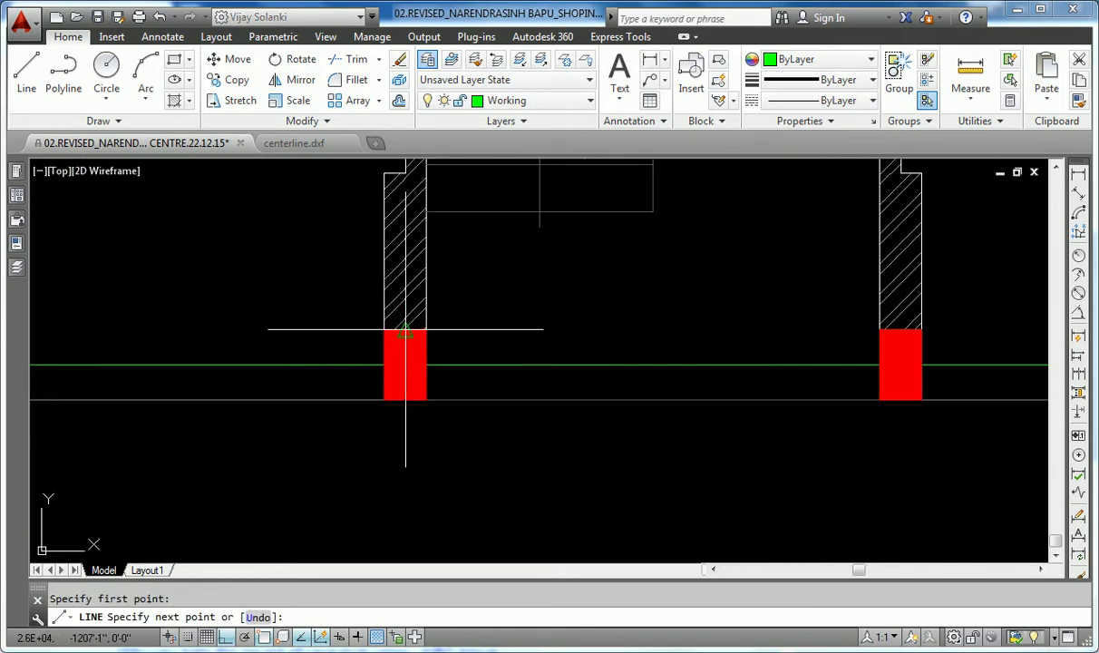
{"action": "middle_click_drag", "start_coordinate": [270, 287], "coordinate": [272, 426]}
{"action": "scroll", "coordinate": [344, 272], "scroll_direction": "down", "scroll_amount": 4}
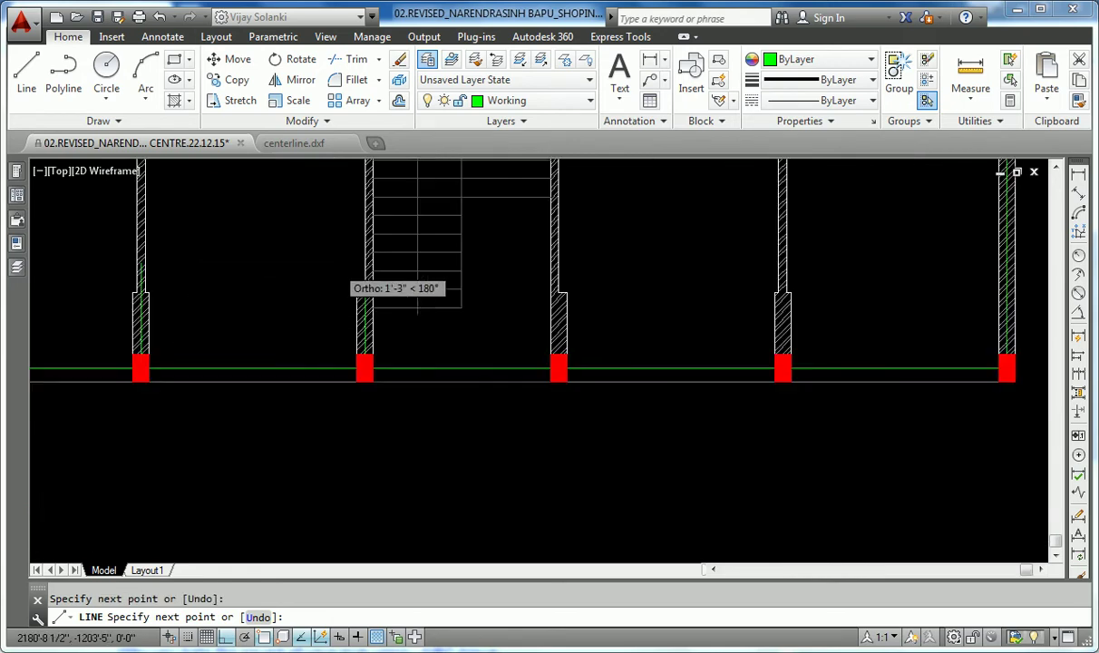
{"action": "key", "text": "Escape"}
{"action": "scroll", "coordinate": [563, 344], "scroll_direction": "up", "scroll_amount": 6}
{"action": "key", "text": "Return"}
{"action": "left_click", "coordinate": [557, 382]}
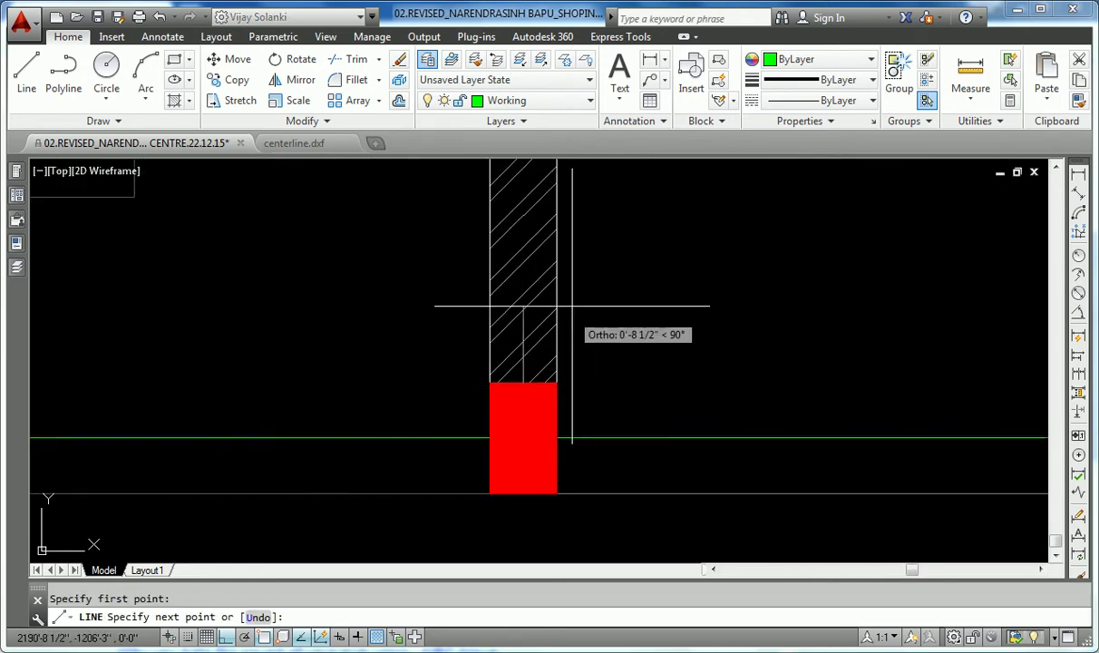
{"action": "middle_click_drag", "start_coordinate": [569, 273], "coordinate": [535, 412]}
{"action": "scroll", "coordinate": [564, 300], "scroll_direction": "down", "scroll_amount": 5}
{"action": "key", "text": "Escape"}
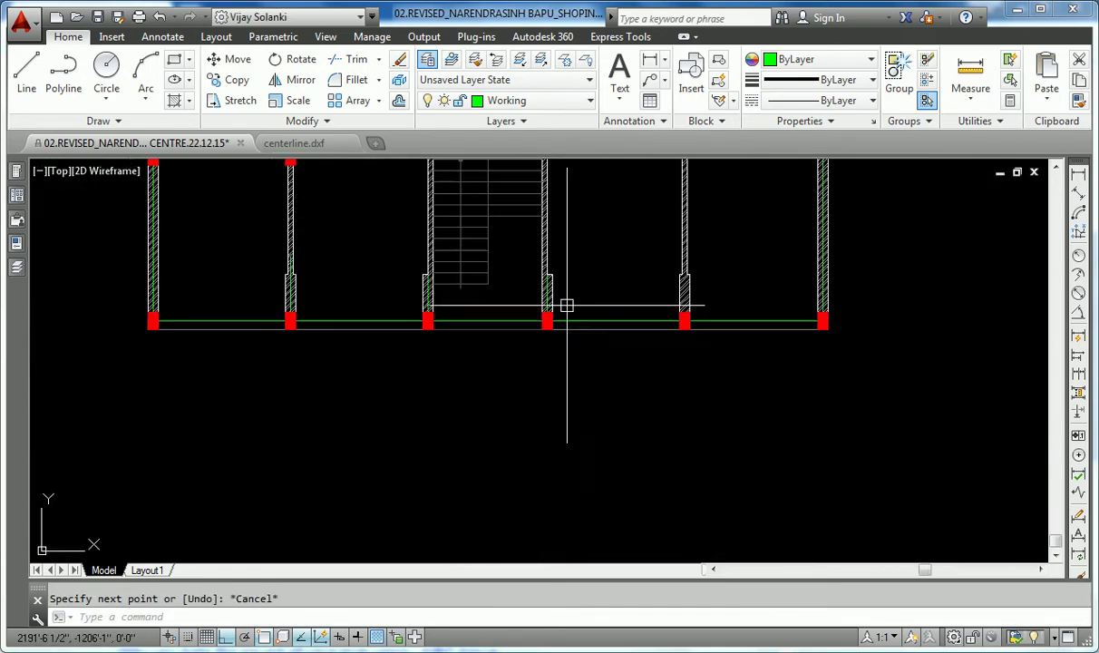
{"action": "scroll", "coordinate": [679, 304], "scroll_direction": "up", "scroll_amount": 4}
{"action": "key", "text": "Return"}
{"action": "scroll", "coordinate": [680, 347], "scroll_direction": "up", "scroll_amount": 3}
{"action": "left_click", "coordinate": [666, 363]}
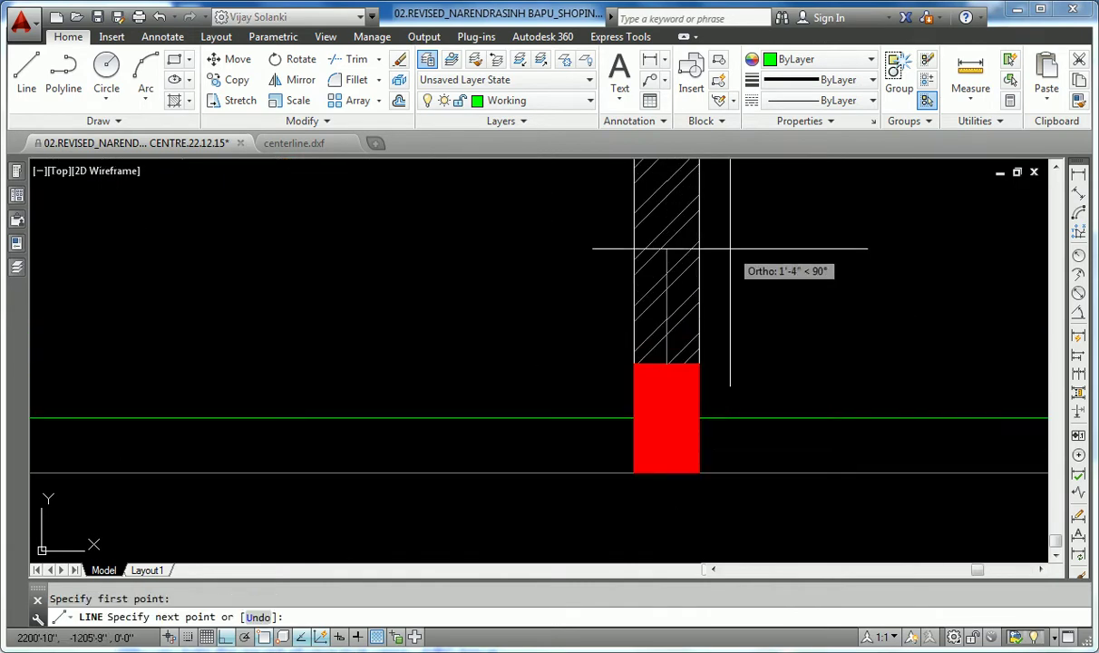
{"action": "middle_click_drag", "start_coordinate": [731, 245], "coordinate": [652, 376]}
{"action": "key", "text": "Escape"}
{"action": "scroll", "coordinate": [657, 234], "scroll_direction": "down", "scroll_amount": 4}
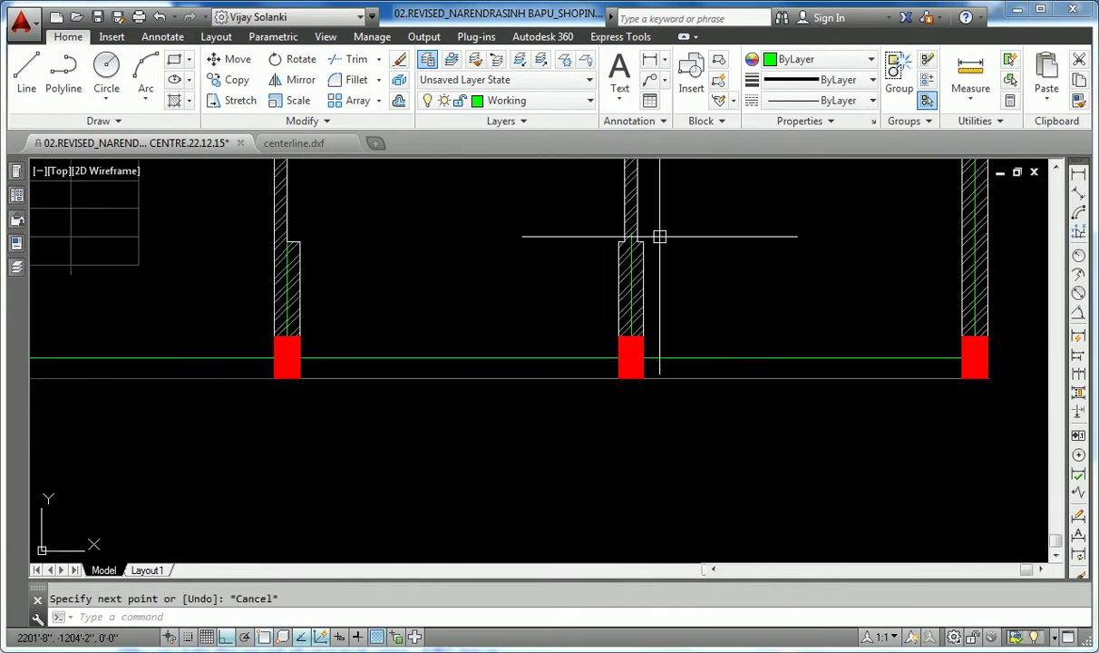
{"action": "scroll", "coordinate": [598, 258], "scroll_direction": "down", "scroll_amount": 2}
{"action": "scroll", "coordinate": [437, 271], "scroll_direction": "down", "scroll_amount": 2}
{"action": "middle_click_drag", "start_coordinate": [324, 255], "coordinate": [410, 385]}
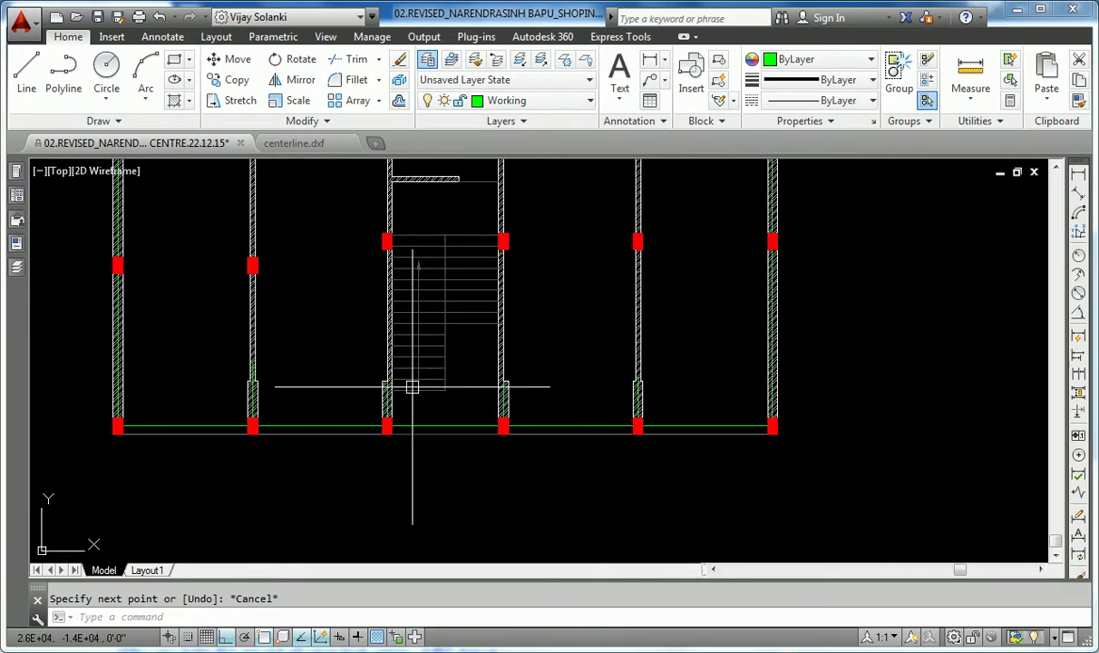
{"action": "middle_click_drag", "start_coordinate": [292, 367], "coordinate": [303, 400]}
{"action": "type", "text": "EX"}
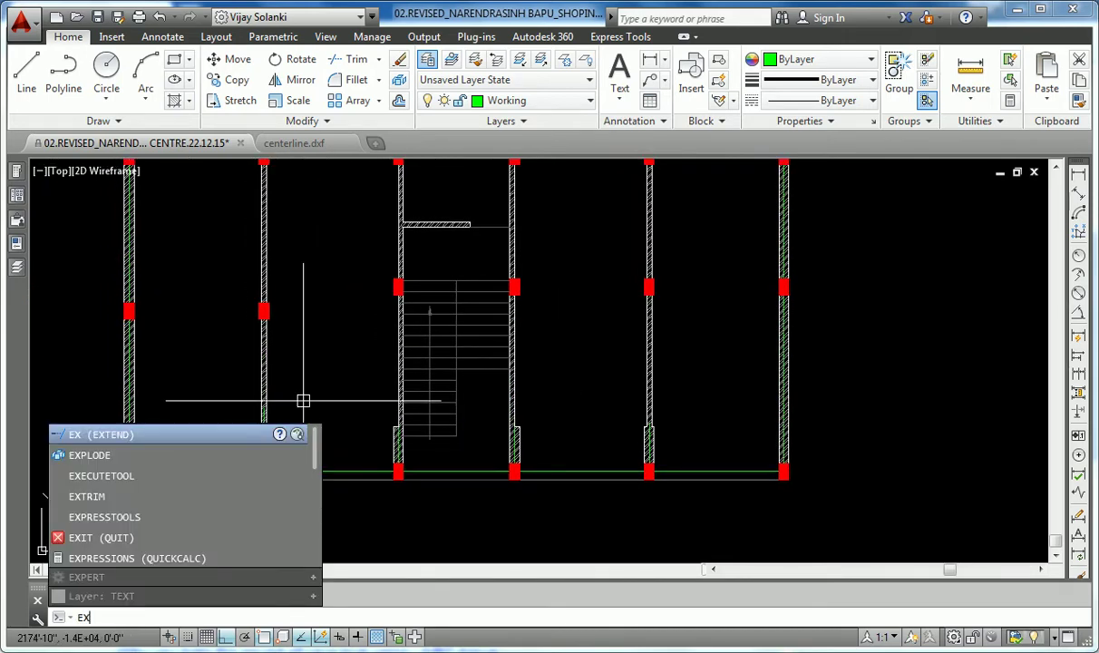
Step: Try EXTEND with the green horizontal line as boundary, then cancel and inspect the left vertical line
{"action": "key", "text": "Return"}
{"action": "scroll", "coordinate": [300, 436], "scroll_direction": "up", "scroll_amount": 4}
{"action": "left_click", "coordinate": [287, 487]}
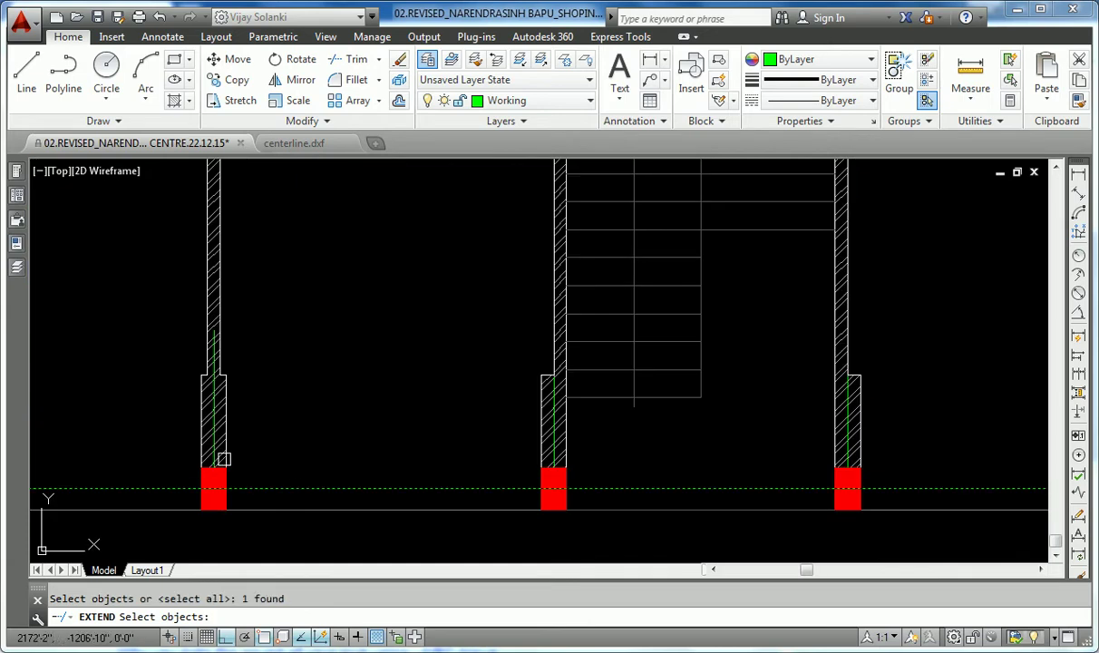
{"action": "key", "text": "Return"}
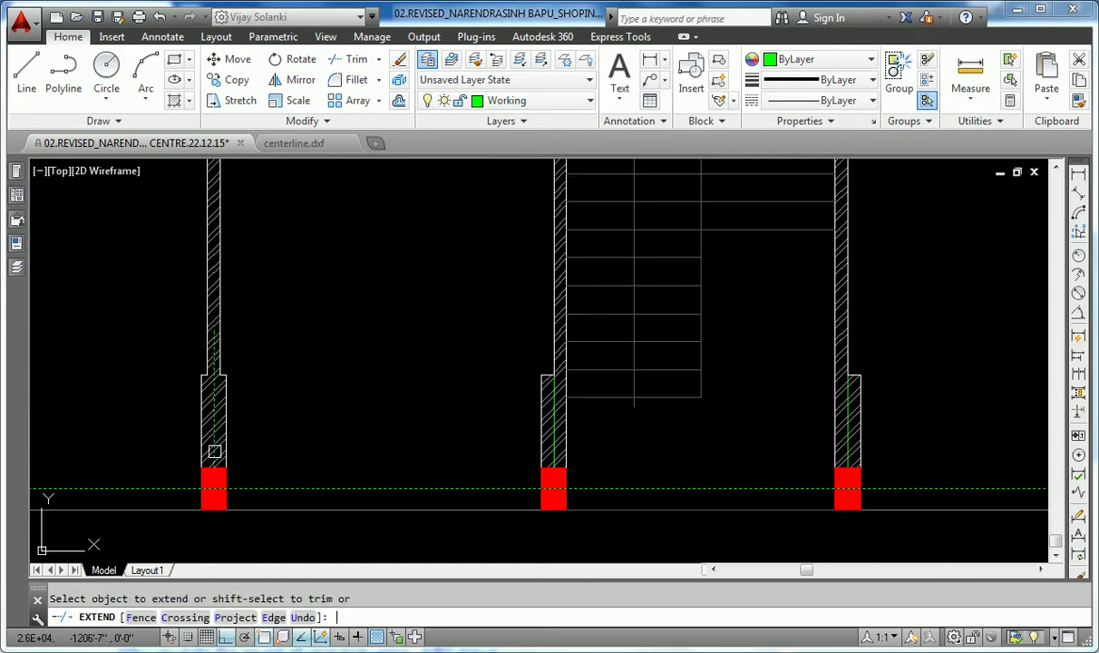
{"action": "key", "text": "Escape"}
{"action": "left_click", "coordinate": [213, 442]}
{"action": "key", "text": "Escape"}
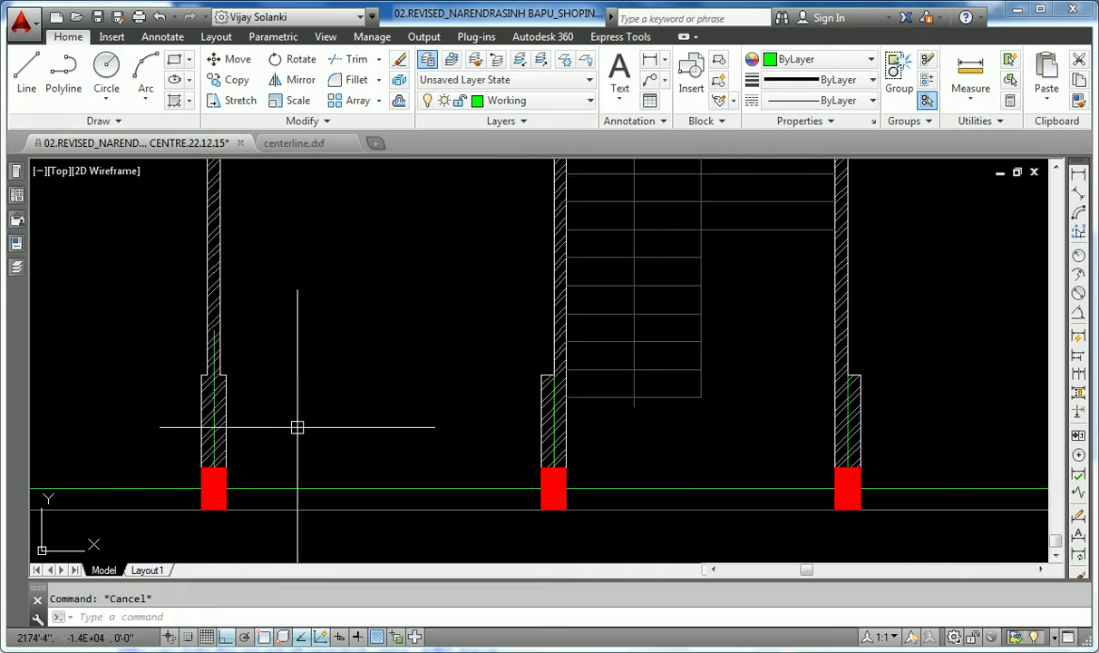
Step: Extend the green vertical centre lines across the plan down to the green horizontal boundary line
{"action": "type", "text": "ex"}
{"action": "key", "text": "Return"}
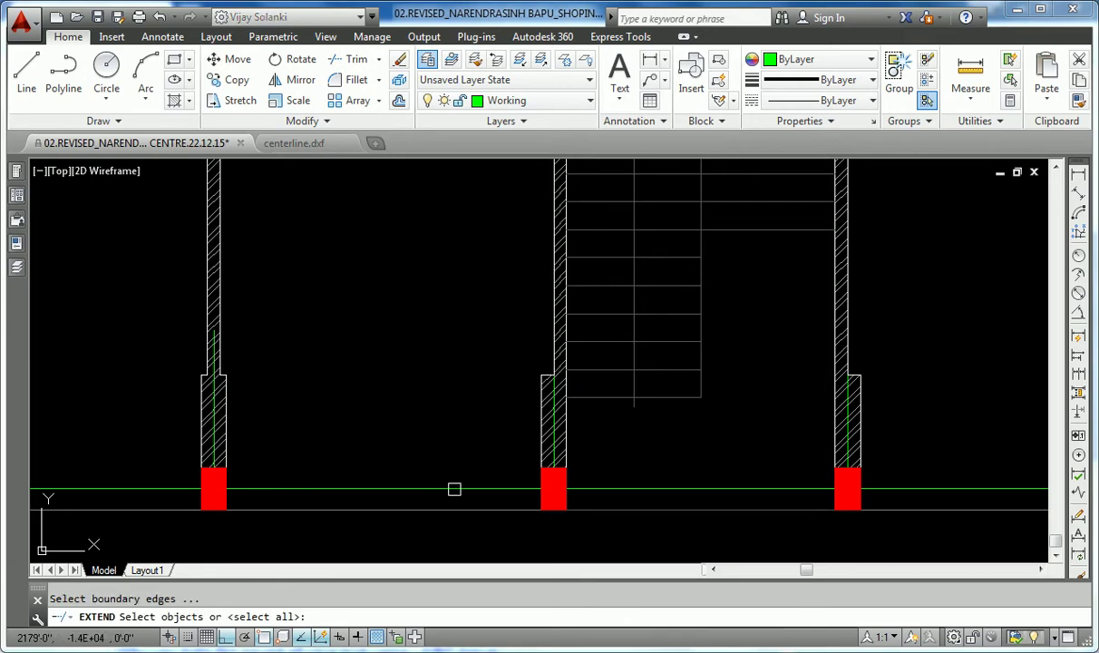
{"action": "left_click", "coordinate": [455, 488]}
{"action": "key", "text": "Return"}
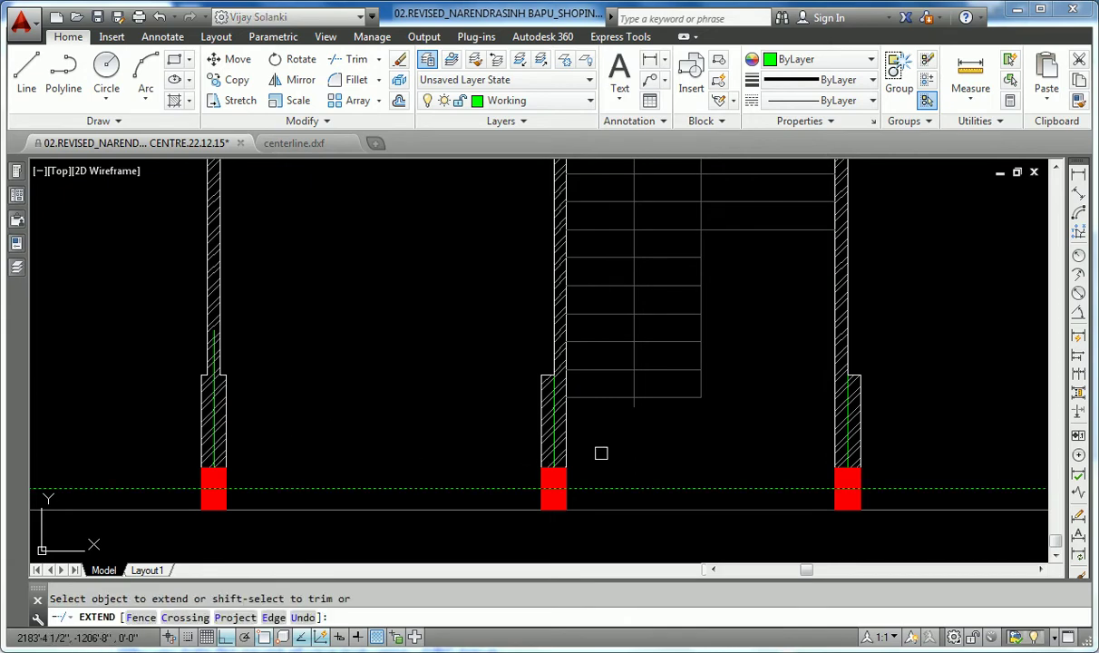
{"action": "middle_click_drag", "start_coordinate": [920, 426], "coordinate": [281, 424]}
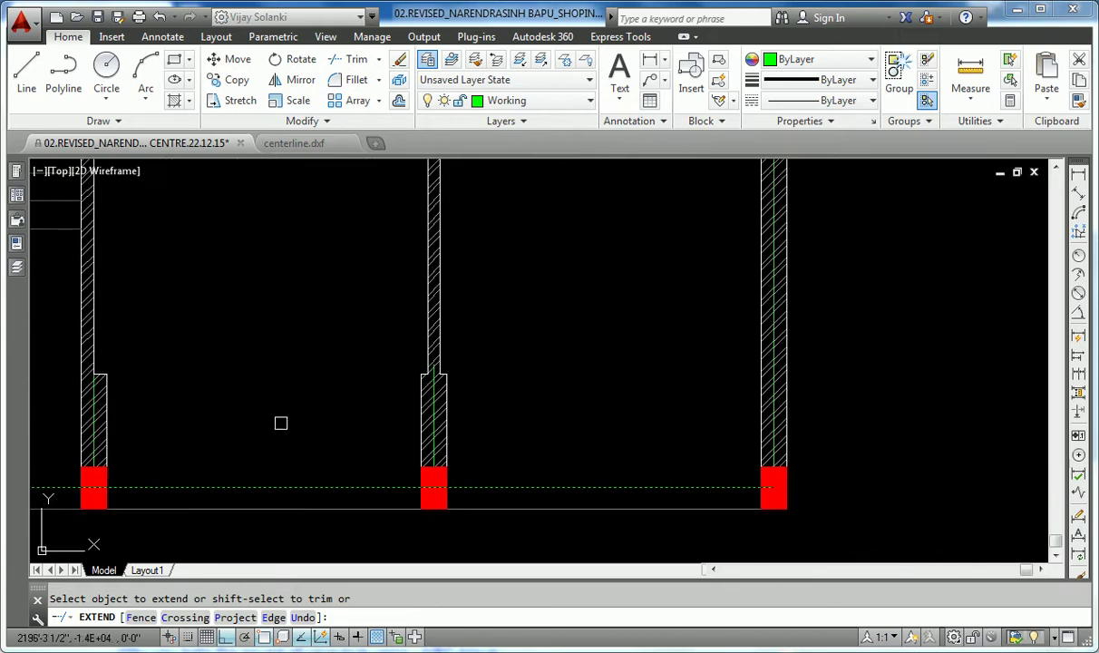
{"action": "key", "text": "Escape"}
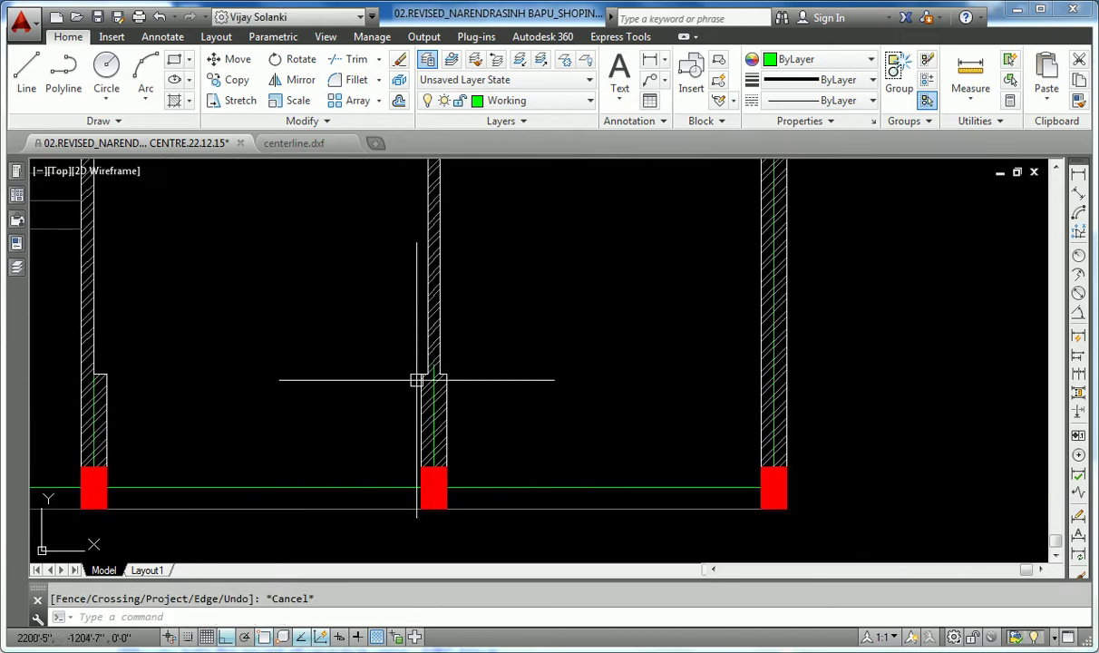
Step: Extend the remaining vertical centre lines near the stair walls down to the horizontal line
{"action": "middle_click_drag", "start_coordinate": [327, 352], "coordinate": [361, 427]}
{"action": "key", "text": "Return"}
{"action": "scroll", "coordinate": [344, 409], "scroll_direction": "down", "scroll_amount": 3}
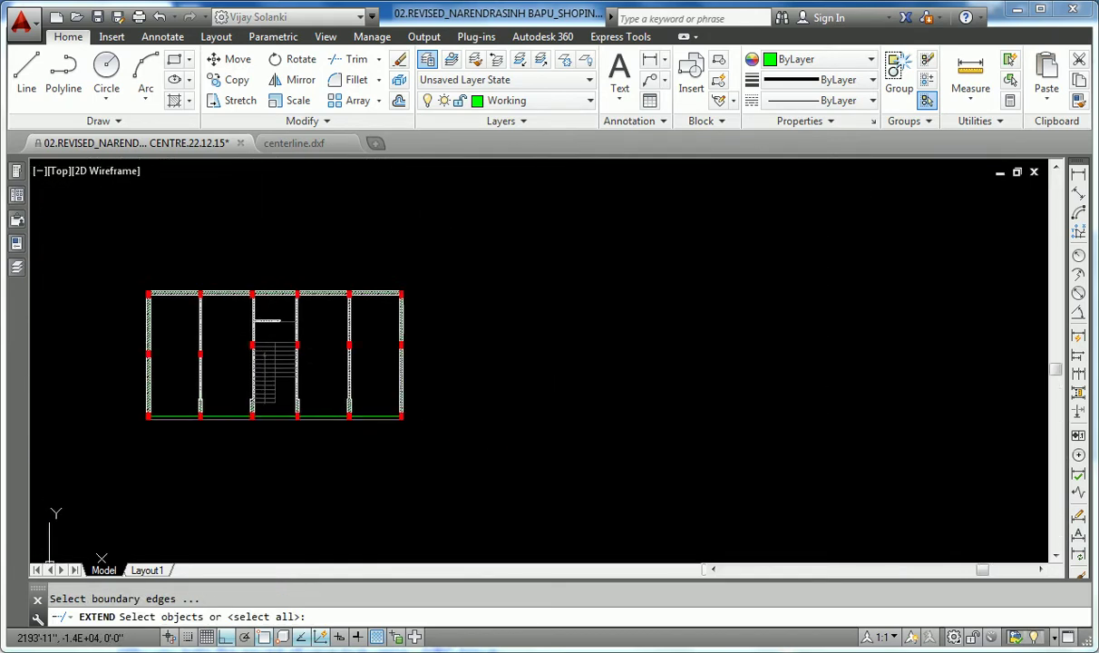
{"action": "scroll", "coordinate": [272, 300], "scroll_direction": "up", "scroll_amount": 4}
{"action": "scroll", "coordinate": [355, 266], "scroll_direction": "down", "scroll_amount": 1}
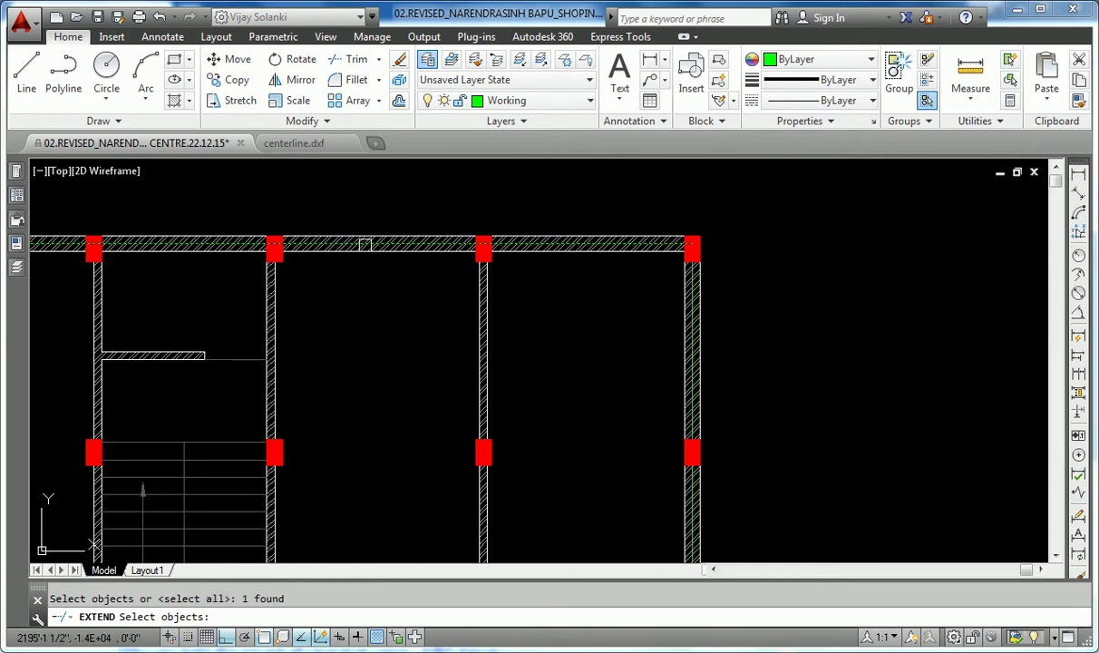
{"action": "scroll", "coordinate": [364, 245], "scroll_direction": "down", "scroll_amount": 5}
{"action": "key", "text": "Return"}
{"action": "scroll", "coordinate": [389, 358], "scroll_direction": "up", "scroll_amount": 7}
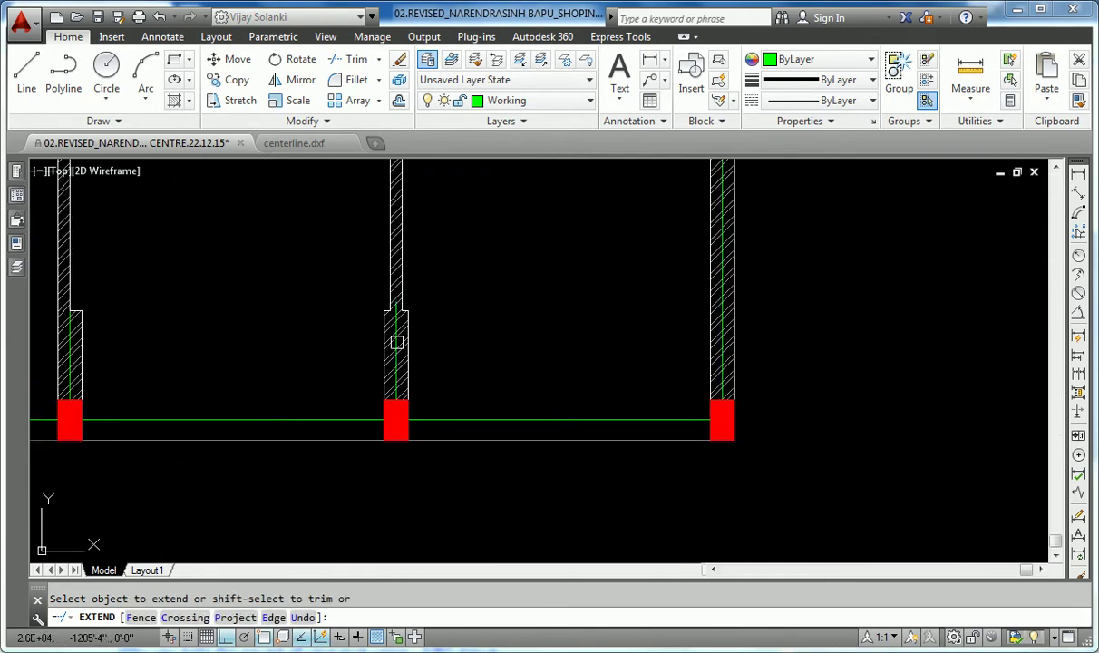
{"action": "middle_click_drag", "start_coordinate": [146, 329], "coordinate": [588, 403]}
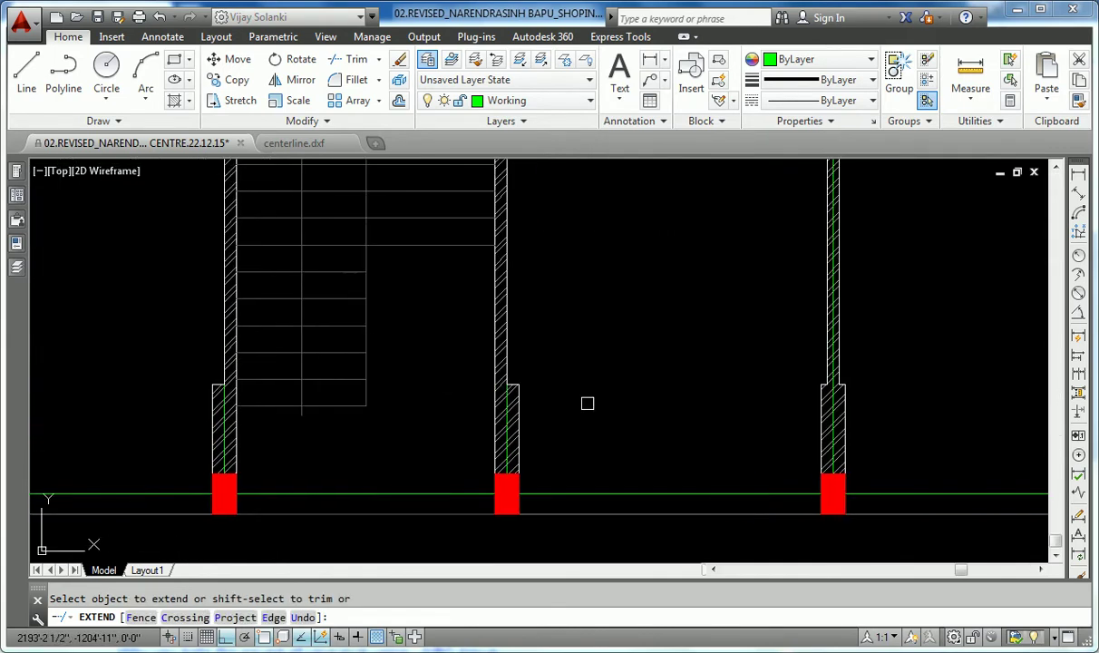
{"action": "middle_click_drag", "start_coordinate": [113, 377], "coordinate": [576, 417]}
{"action": "key", "text": "Escape"}
{"action": "scroll", "coordinate": [370, 438], "scroll_direction": "down", "scroll_amount": 5}
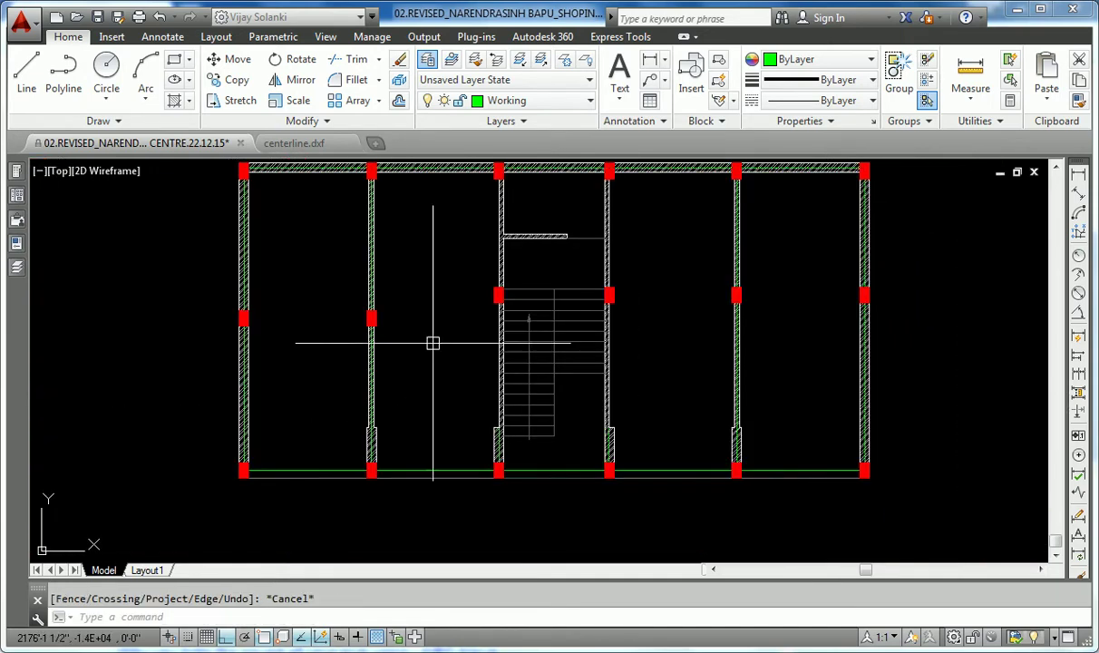
{"action": "middle_click_drag", "start_coordinate": [453, 254], "coordinate": [413, 392]}
{"action": "type", "text": "l"}
{"action": "key", "text": "Return"}
{"action": "scroll", "coordinate": [472, 353], "scroll_direction": "up", "scroll_amount": 4}
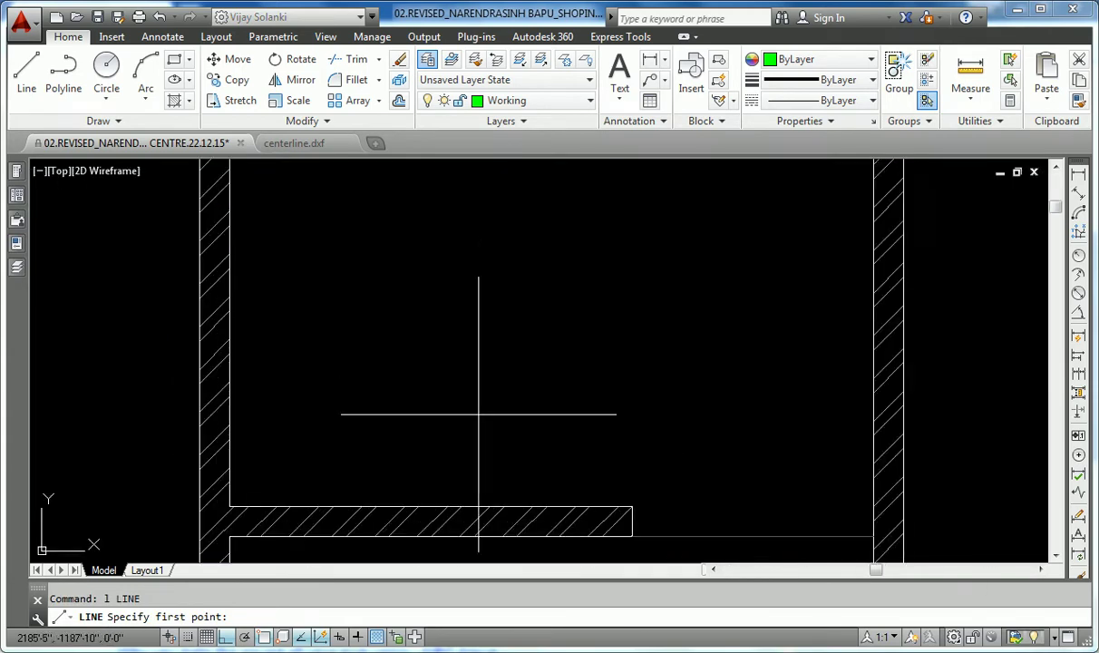
{"action": "scroll", "coordinate": [466, 412], "scroll_direction": "down", "scroll_amount": 3}
{"action": "middle_click_drag", "start_coordinate": [466, 436], "coordinate": [466, 338]}
{"action": "key", "text": "Escape"}
{"action": "middle_click_drag", "start_coordinate": [421, 421], "coordinate": [417, 236]}
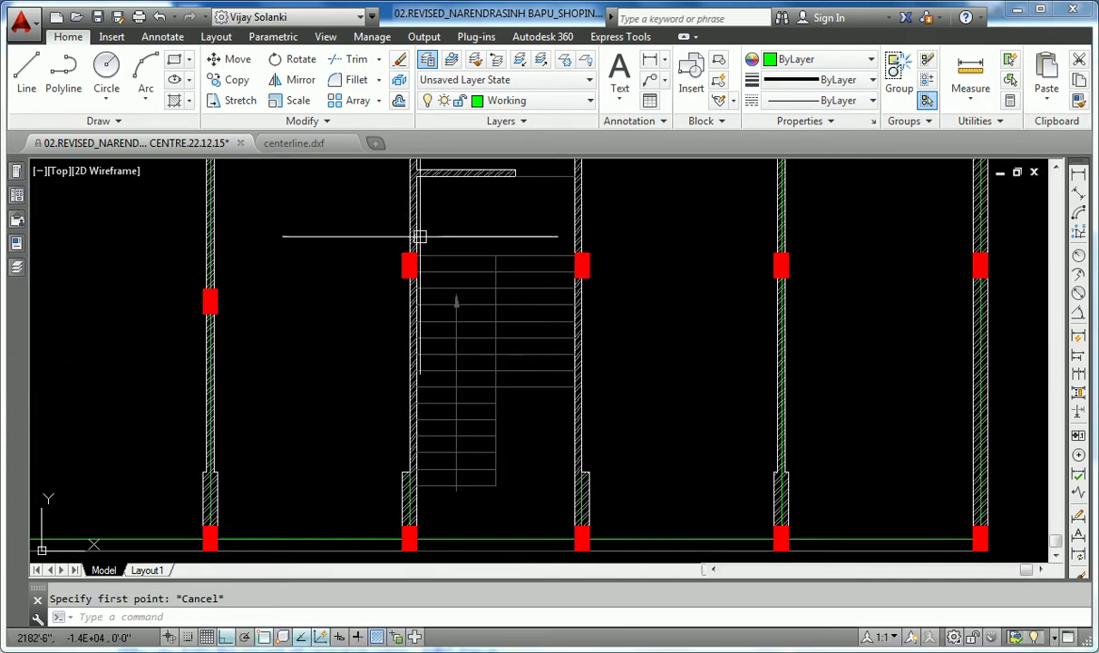
{"action": "scroll", "coordinate": [405, 495], "scroll_direction": "up", "scroll_amount": 4}
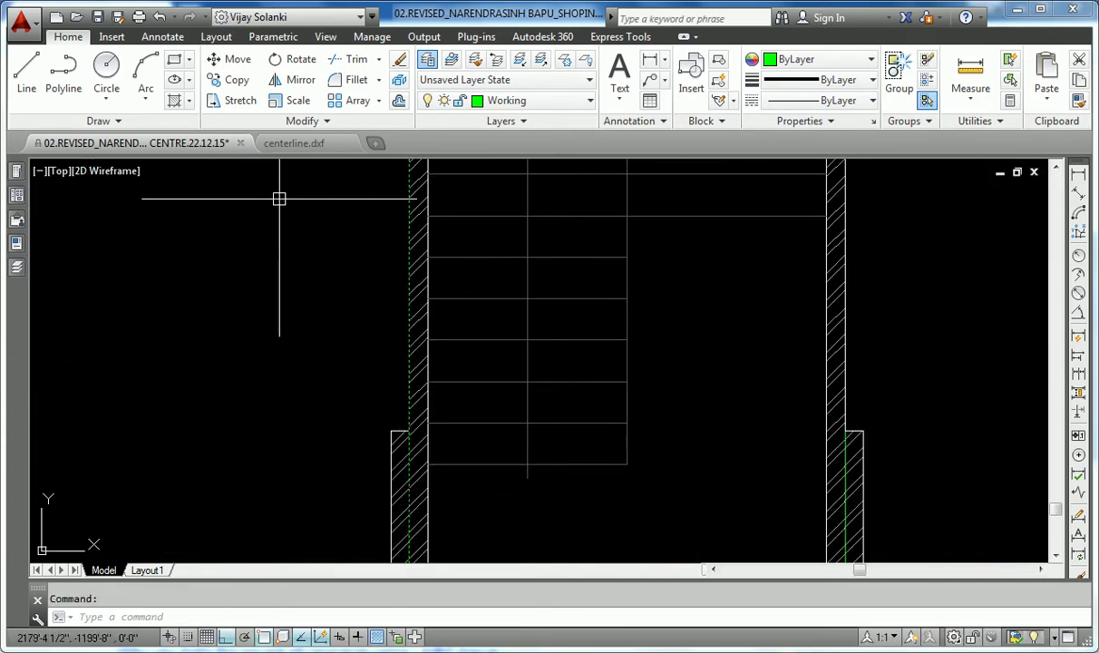
{"action": "left_click", "coordinate": [302, 121]}
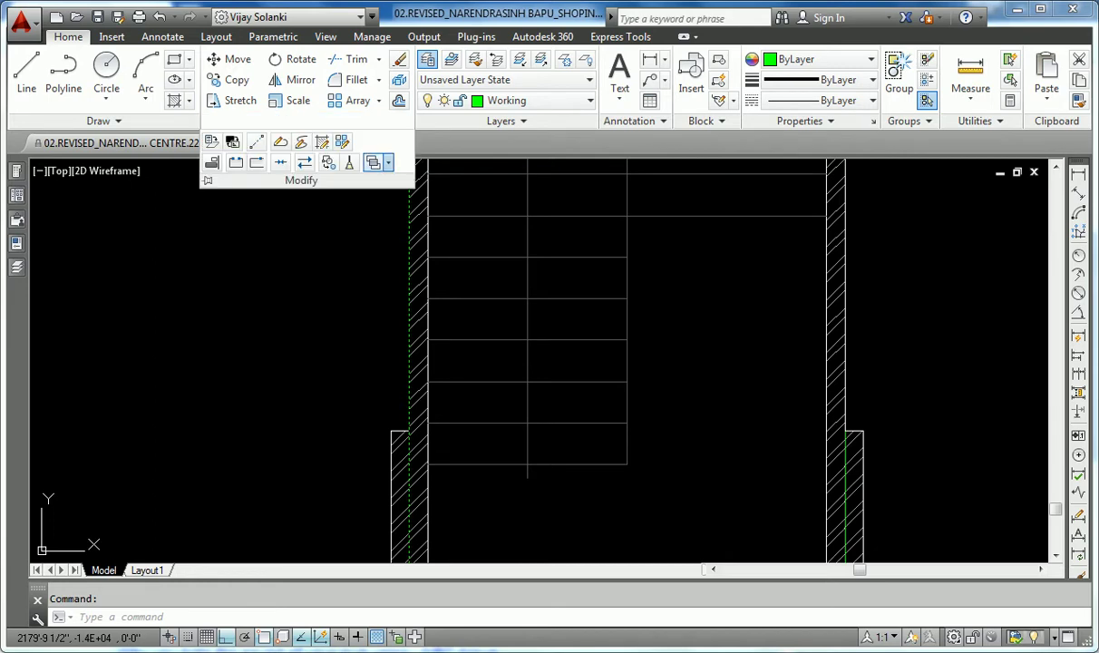
{"action": "left_click", "coordinate": [388, 163]}
{"action": "left_click", "coordinate": [429, 187]}
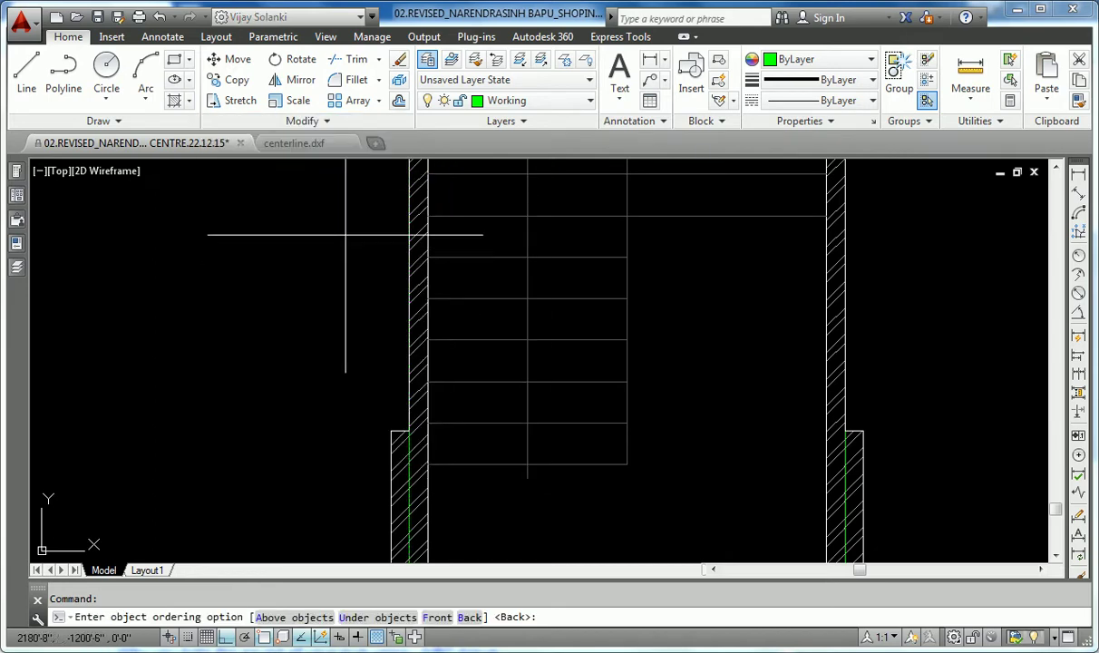
{"action": "key", "text": "Escape"}
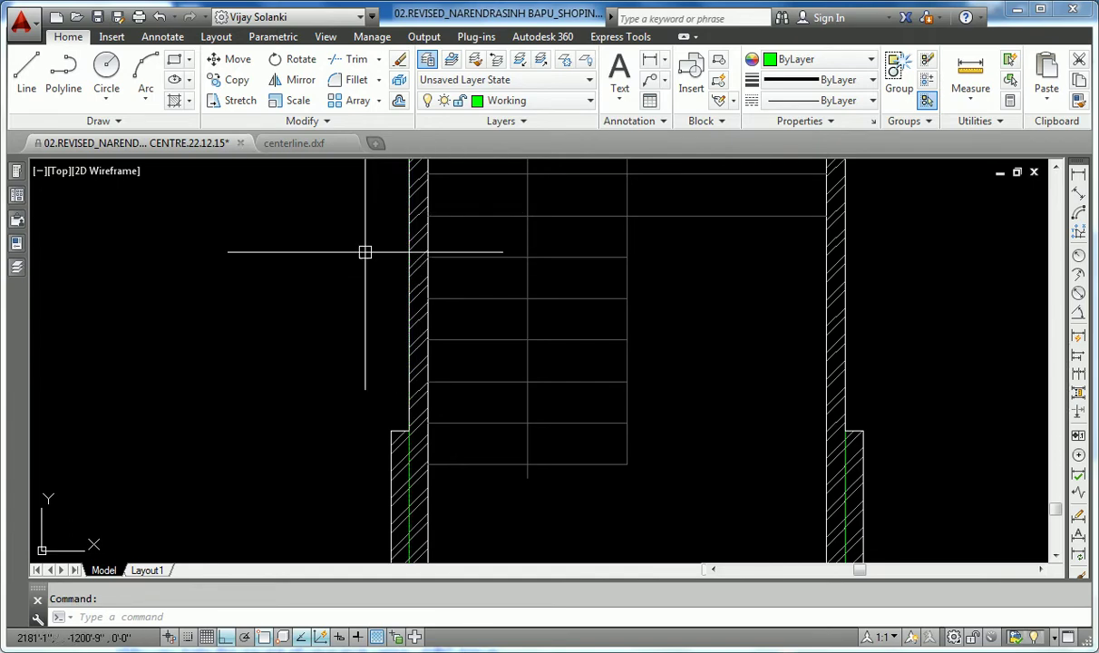
{"action": "scroll", "coordinate": [365, 252], "scroll_direction": "down", "scroll_amount": 2}
{"action": "scroll", "coordinate": [312, 336], "scroll_direction": "down", "scroll_amount": 5}
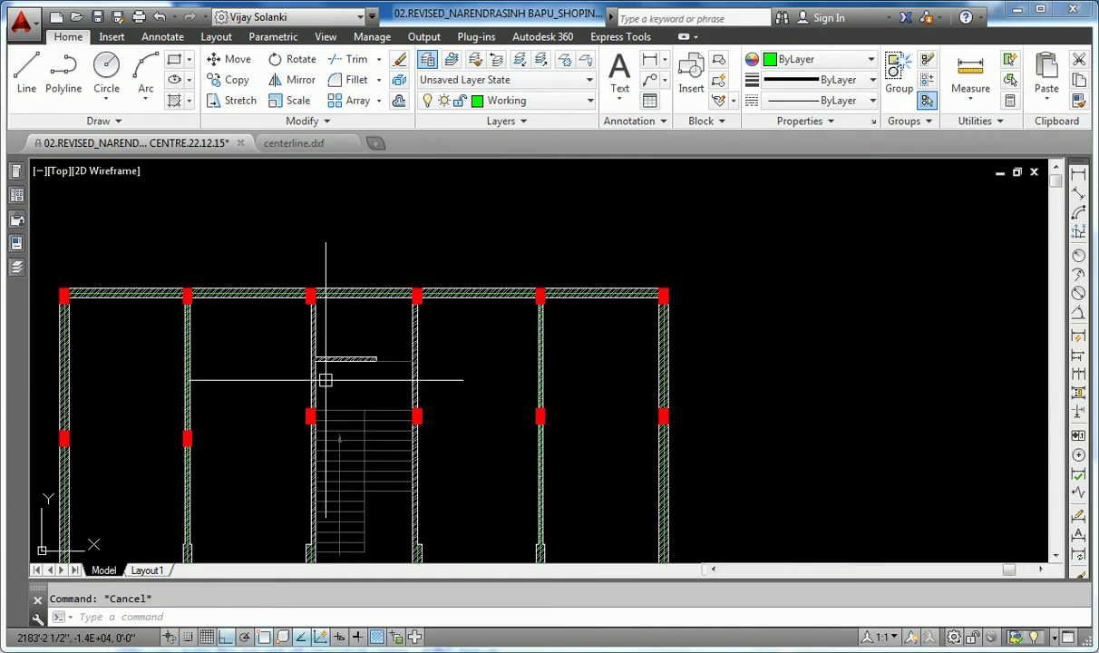
Step: Draw a short green centre line from the wall end partway toward the right wall
{"action": "type", "text": "l"}
{"action": "key", "text": "Return"}
{"action": "scroll", "coordinate": [324, 380], "scroll_direction": "up", "scroll_amount": 1}
{"action": "scroll", "coordinate": [559, 252], "scroll_direction": "up", "scroll_amount": 3}
{"action": "left_click", "coordinate": [559, 252]}
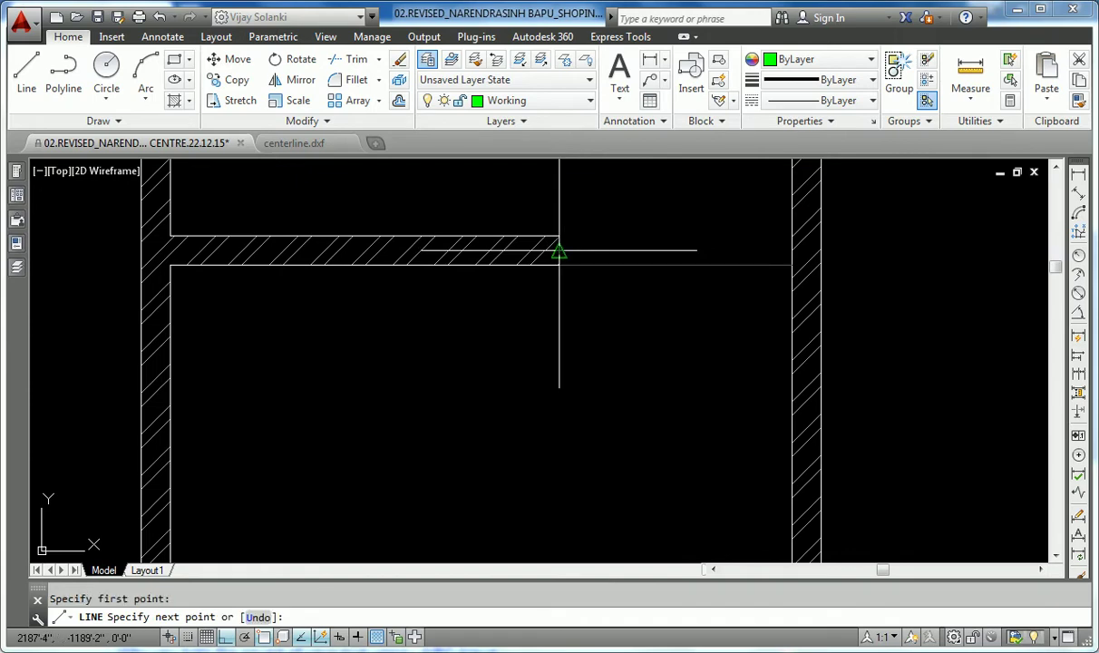
{"action": "left_click", "coordinate": [753, 249]}
{"action": "key", "text": "Escape"}
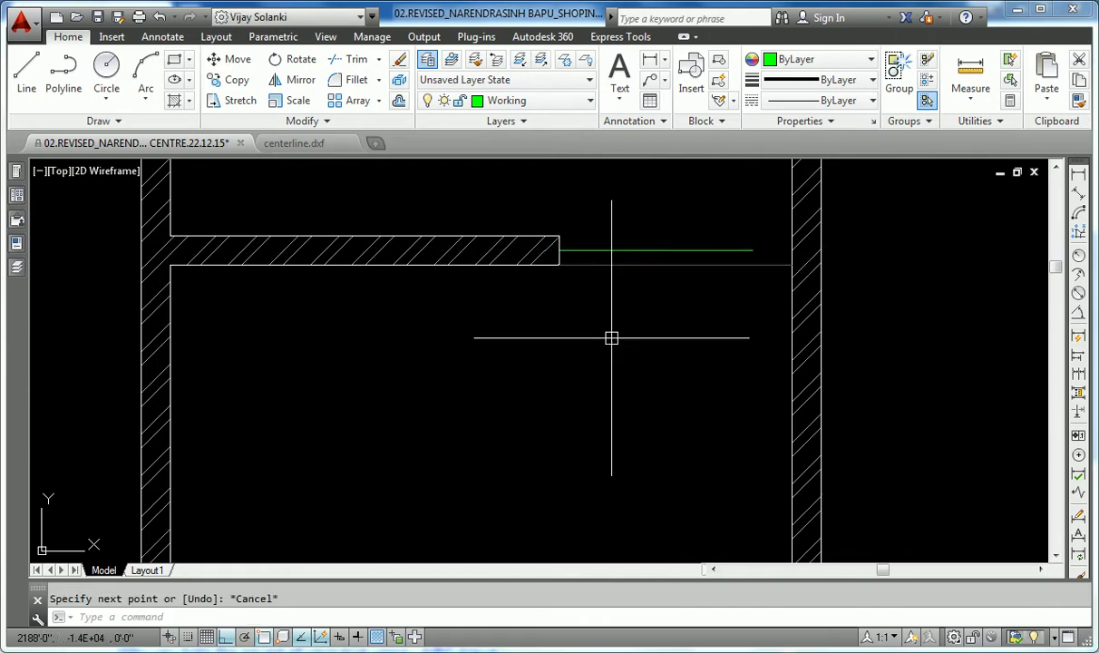
{"action": "type", "text": "ex"}
Step: Extend the new centre line out to the right wall and to the left wall
{"action": "key", "text": "Return"}
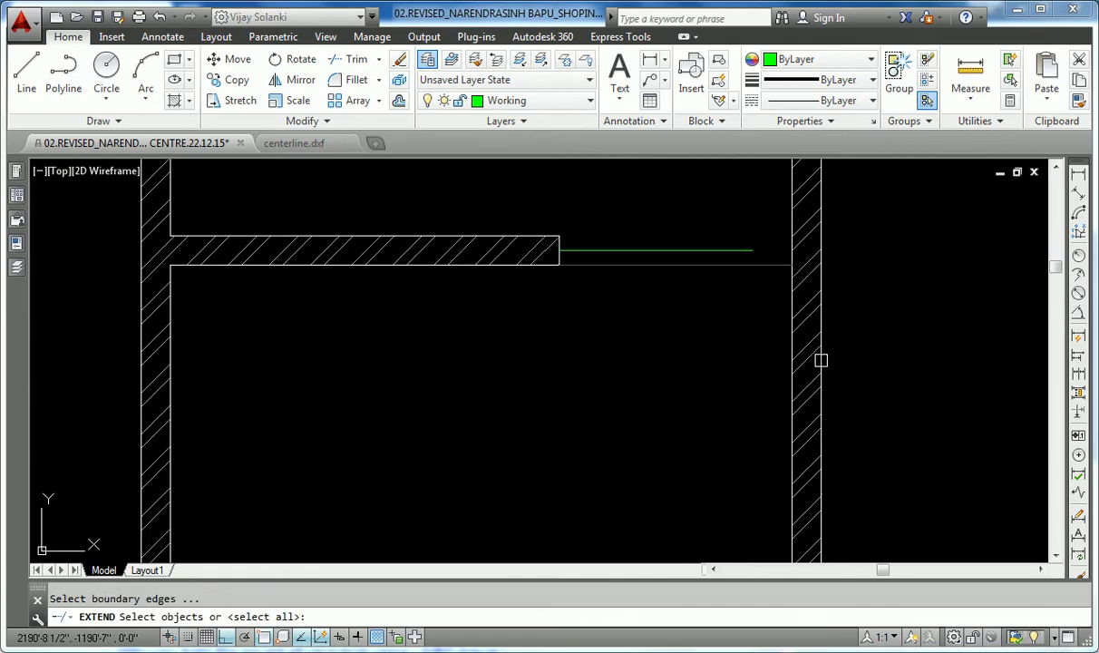
{"action": "left_click", "coordinate": [821, 360]}
{"action": "key", "text": "Return"}
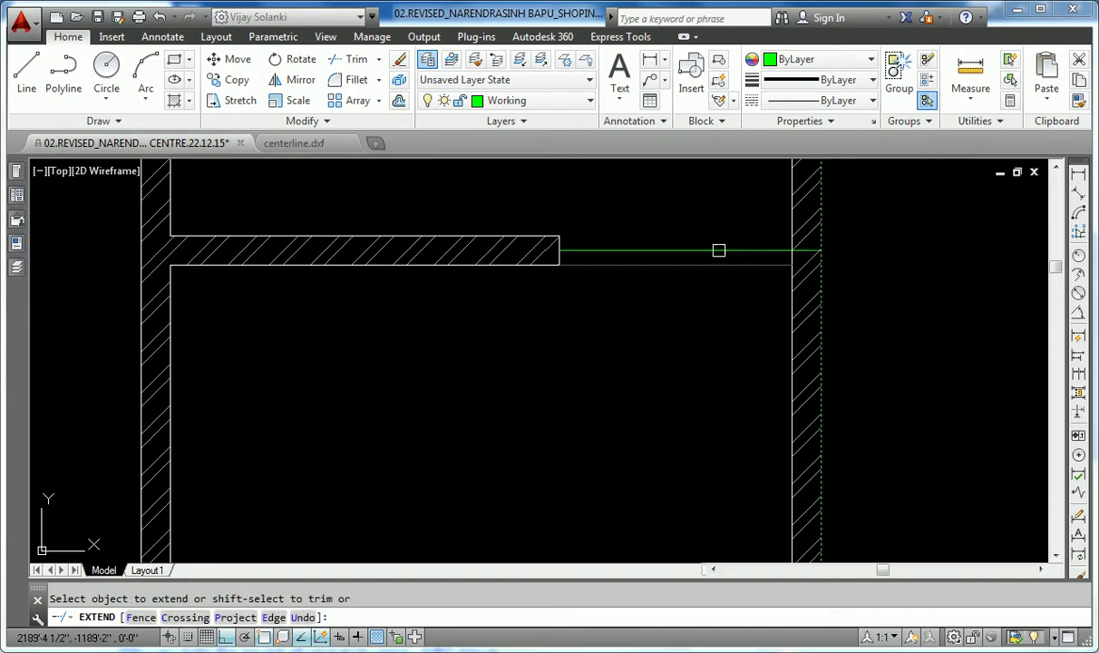
{"action": "key", "text": "Return"}
{"action": "key", "text": "Return"}
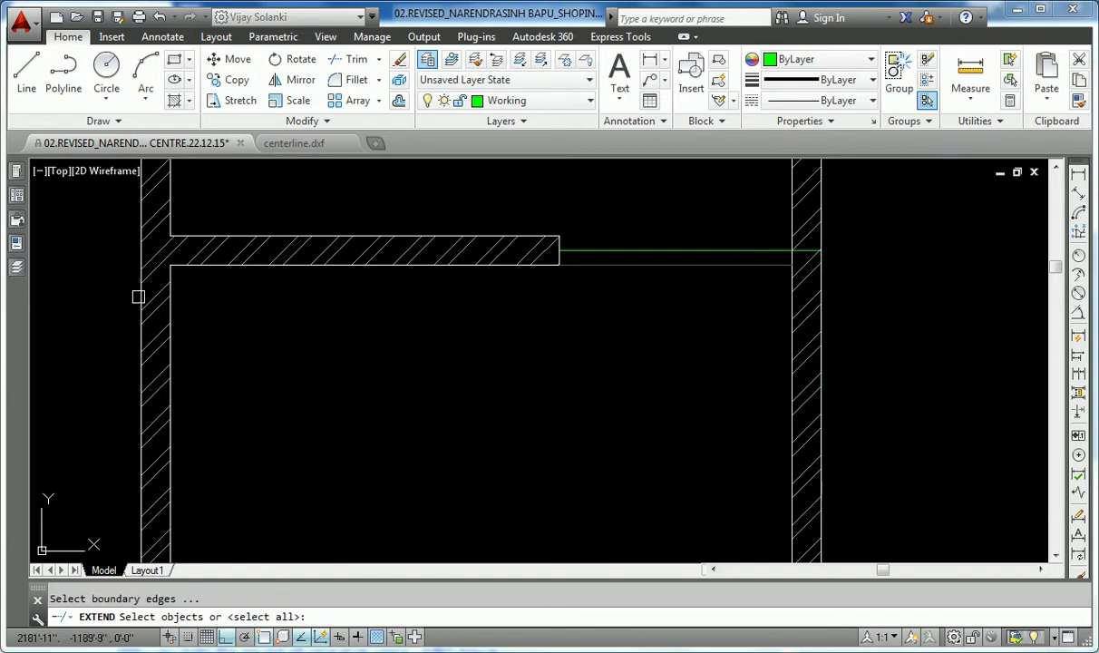
{"action": "left_click", "coordinate": [141, 288]}
{"action": "key", "text": "Return"}
{"action": "left_click", "coordinate": [587, 248]}
{"action": "key", "text": "Escape"}
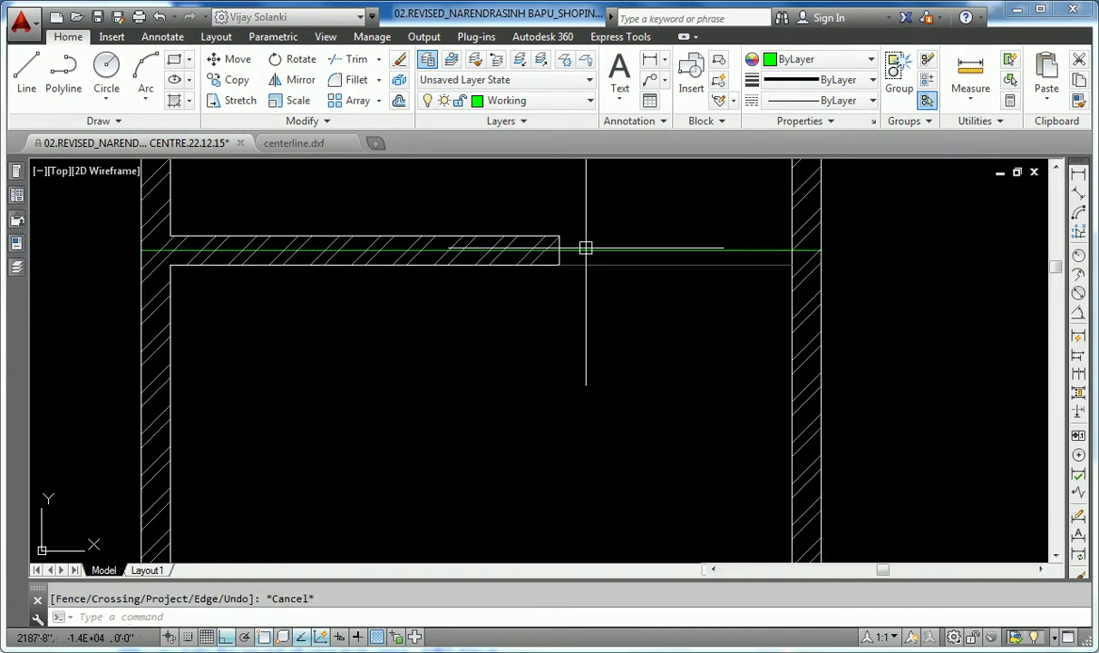
Step: Zoom out and select a green centre line
{"action": "scroll", "coordinate": [587, 247], "scroll_direction": "down", "scroll_amount": 5}
{"action": "scroll", "coordinate": [601, 237], "scroll_direction": "up", "scroll_amount": 3}
{"action": "scroll", "coordinate": [601, 237], "scroll_direction": "down", "scroll_amount": 5}
{"action": "scroll", "coordinate": [530, 400], "scroll_direction": "up", "scroll_amount": 1}
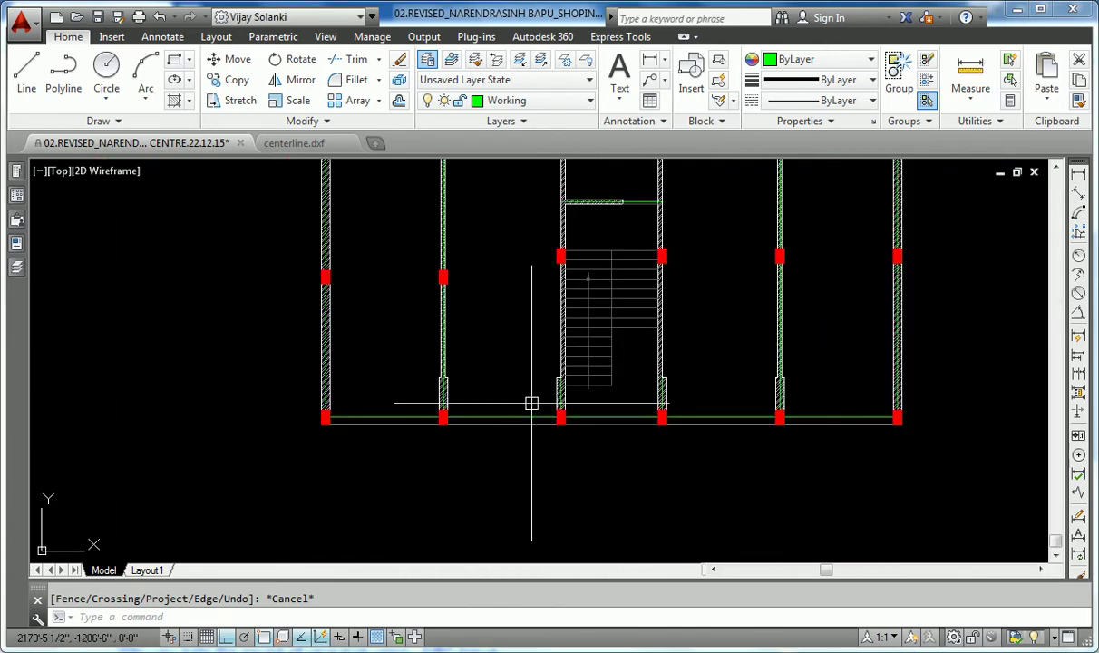
{"action": "scroll", "coordinate": [517, 419], "scroll_direction": "up", "scroll_amount": 4}
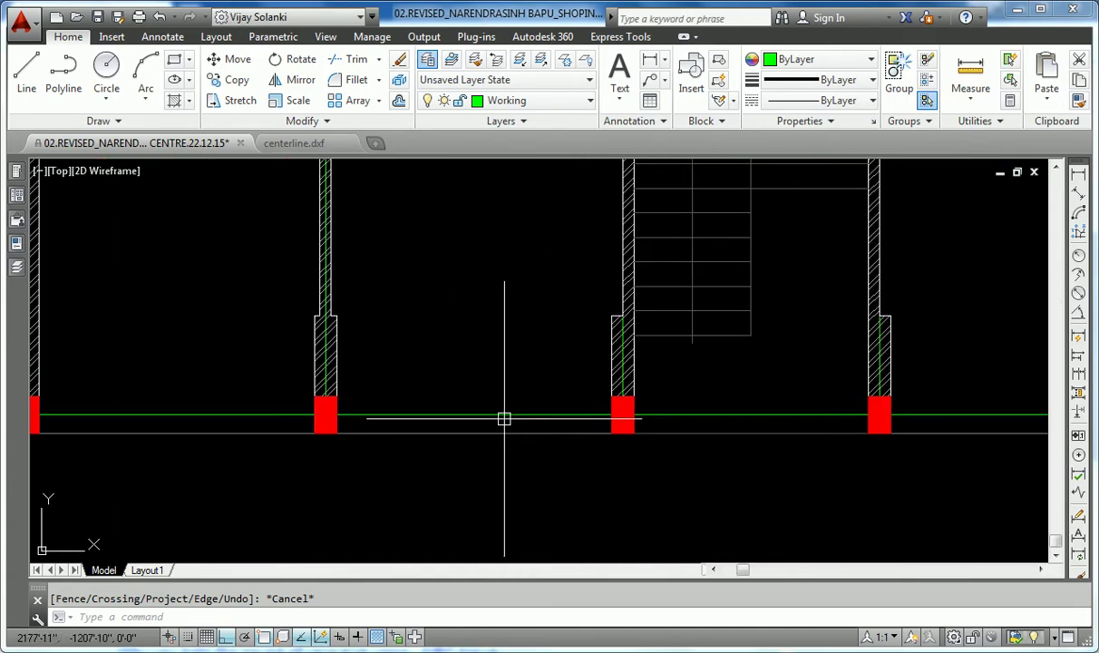
{"action": "left_click", "coordinate": [503, 417]}
Step: Use Select Similar on the green centre line to select all nine lines, then start MOVE
{"action": "scroll", "coordinate": [456, 290], "scroll_direction": "down", "scroll_amount": 4}
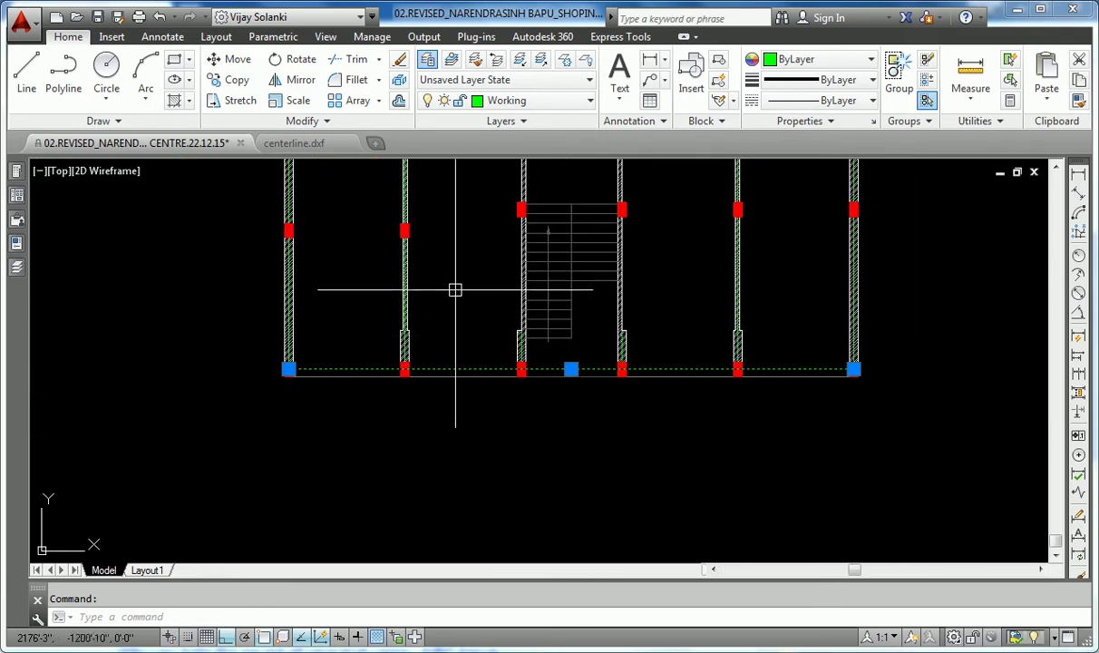
{"action": "scroll", "coordinate": [455, 290], "scroll_direction": "down", "scroll_amount": 2}
{"action": "middle_click_drag", "start_coordinate": [456, 290], "coordinate": [413, 370]}
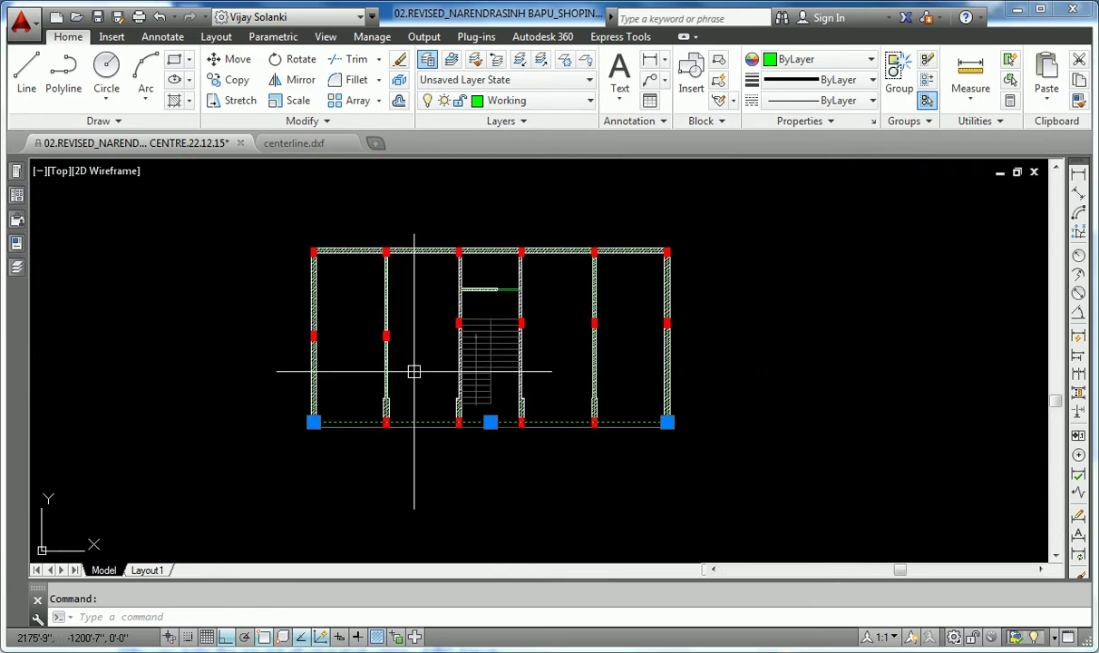
{"action": "right_click", "coordinate": [414, 371]}
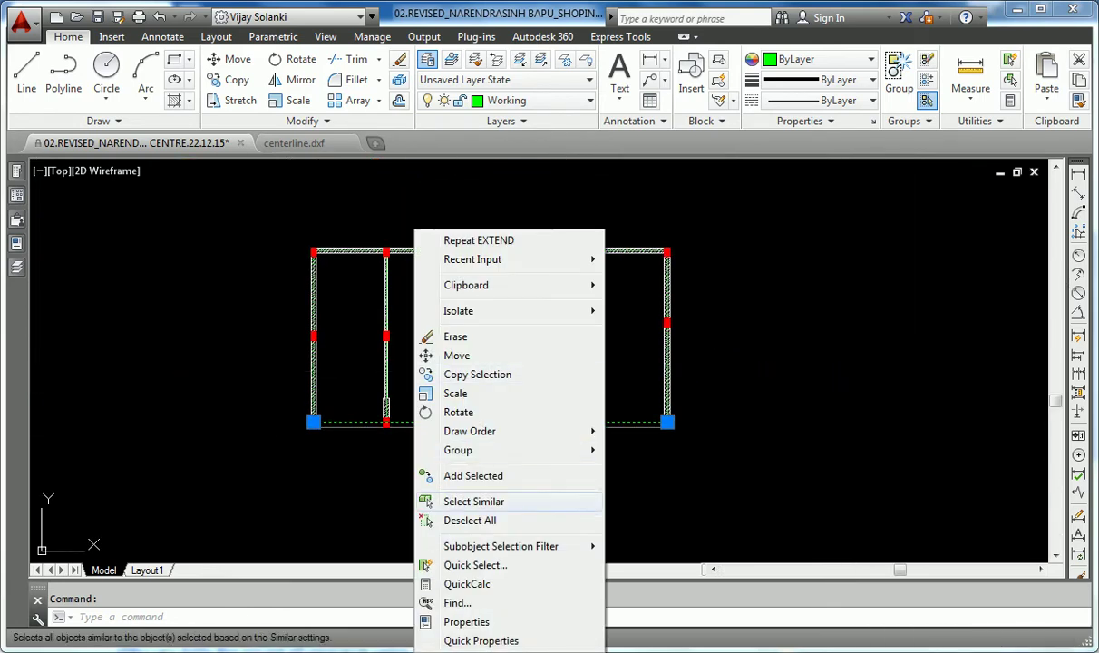
{"action": "left_click", "coordinate": [473, 502]}
{"action": "type", "text": "m"}
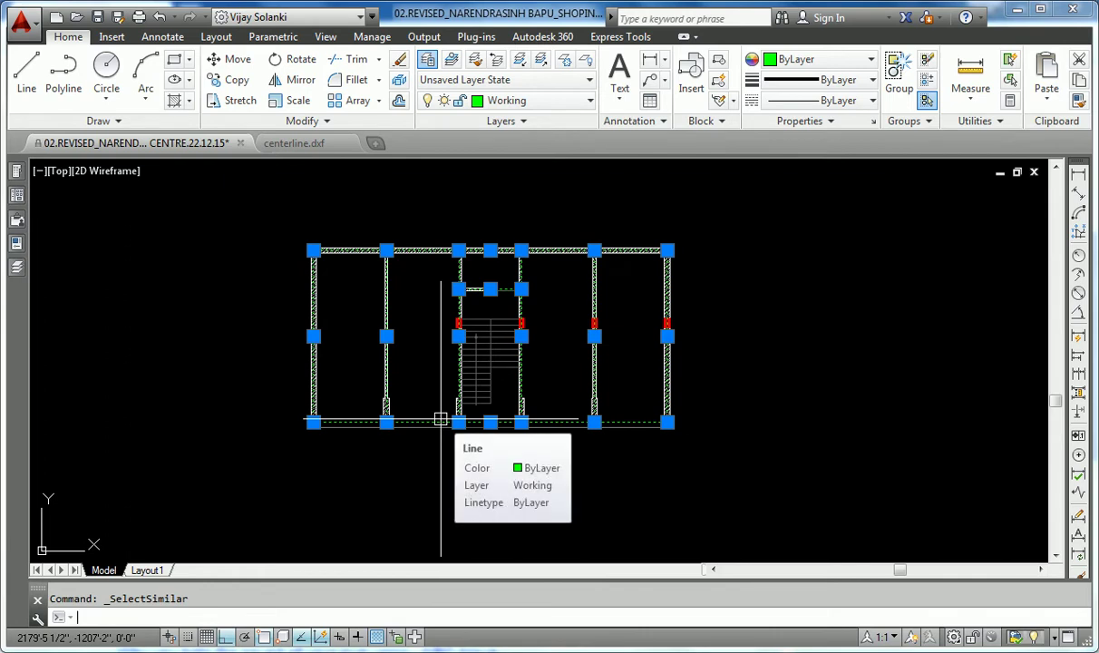
{"action": "key", "text": "Return"}
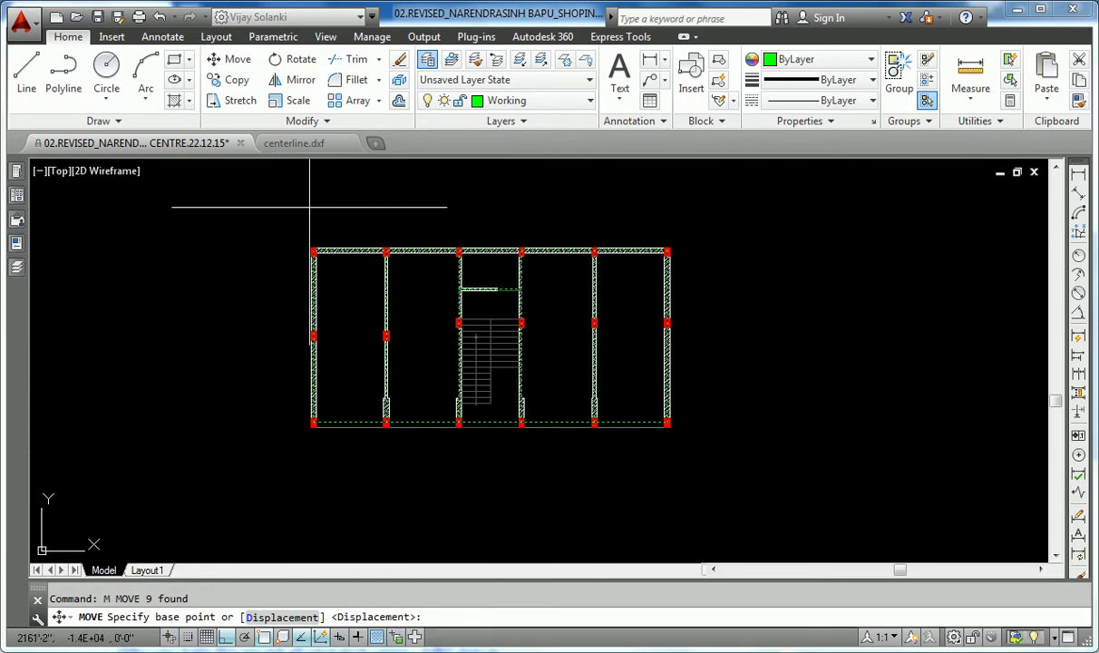
Step: Move the centre lines from their top-left corner base point to 0,0,0 and zoom to extents
{"action": "scroll", "coordinate": [319, 231], "scroll_direction": "up", "scroll_amount": 4}
{"action": "scroll", "coordinate": [313, 290], "scroll_direction": "up", "scroll_amount": 2}
{"action": "left_click", "coordinate": [263, 356]}
{"action": "type", "text": "0"}
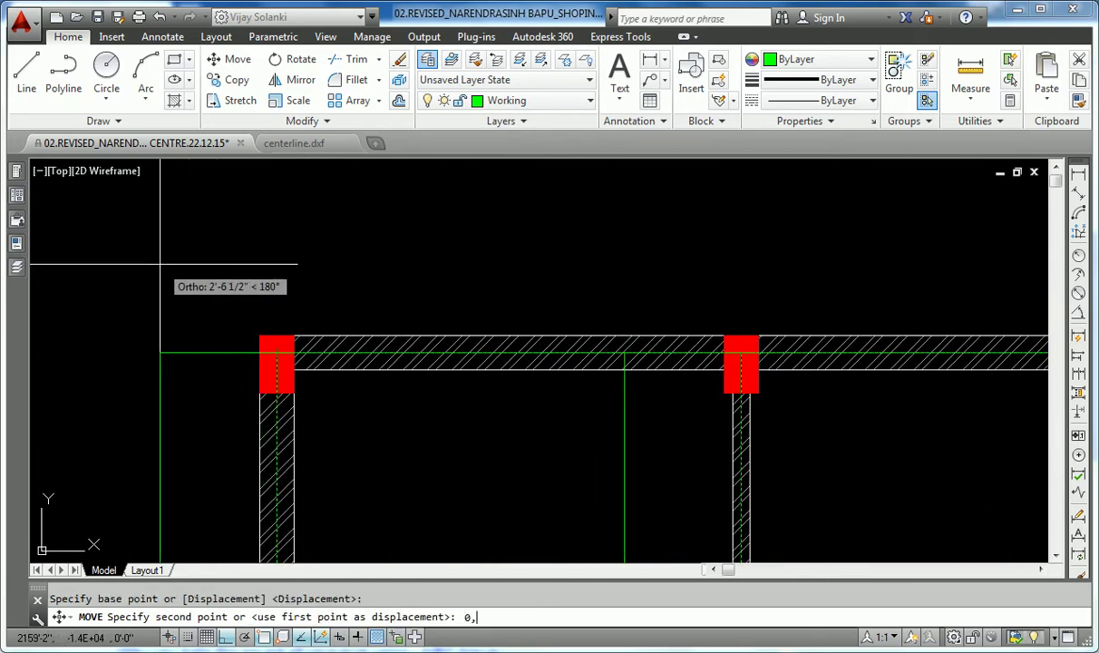
{"action": "key", "text": "Return"}
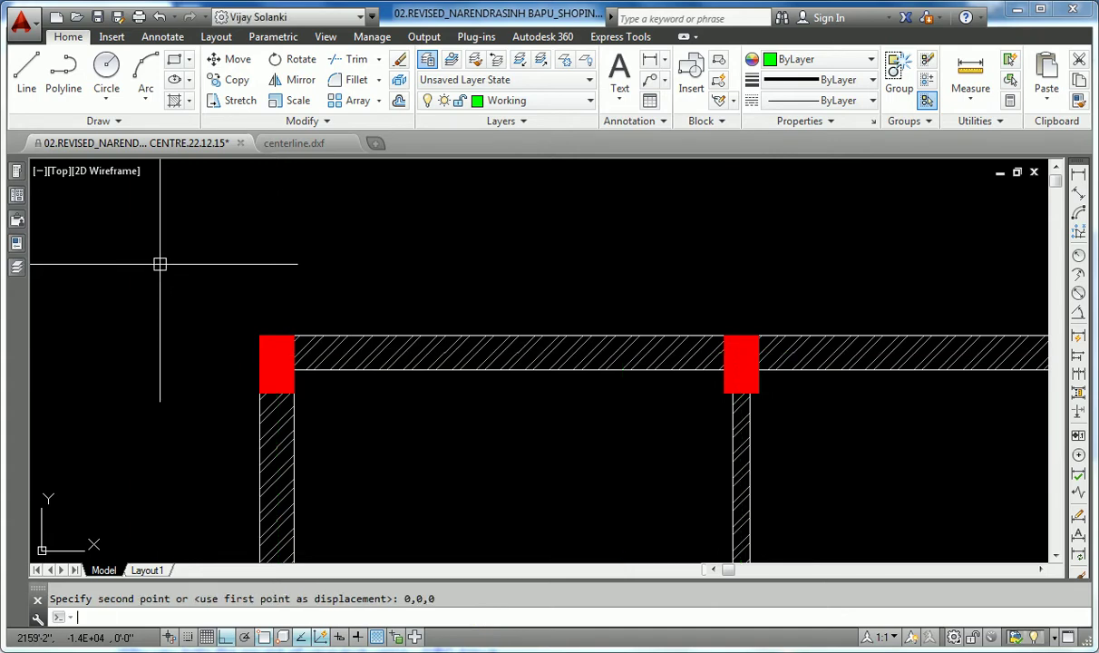
{"action": "type", "text": "e"}
{"action": "key", "text": "Return"}
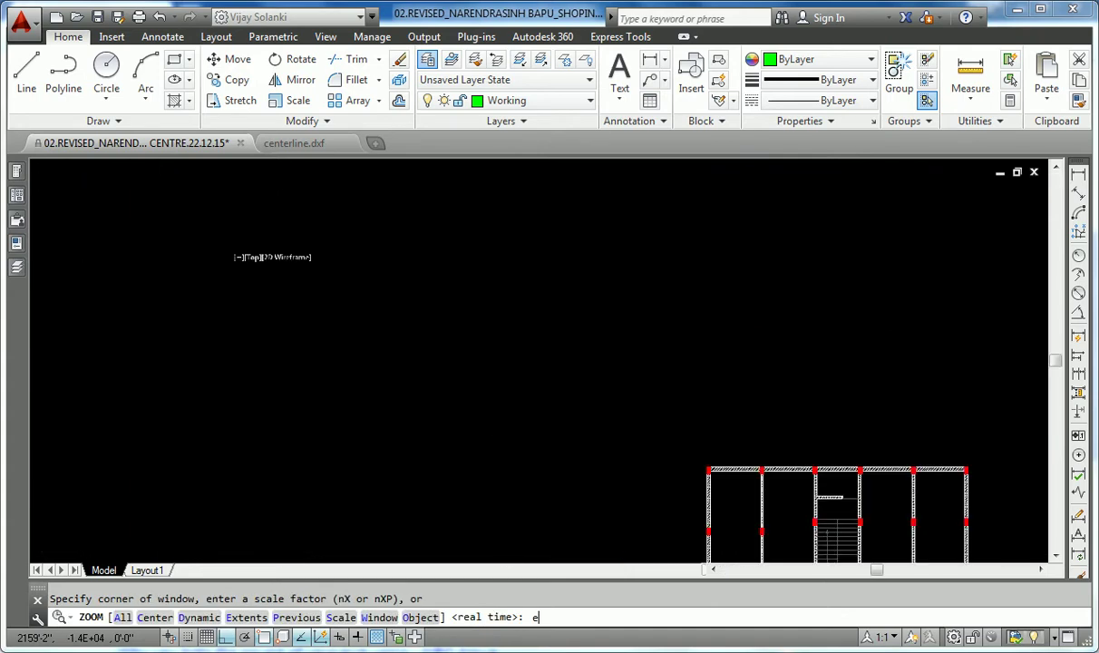
{"action": "scroll", "coordinate": [279, 388], "scroll_direction": "up", "scroll_amount": 4}
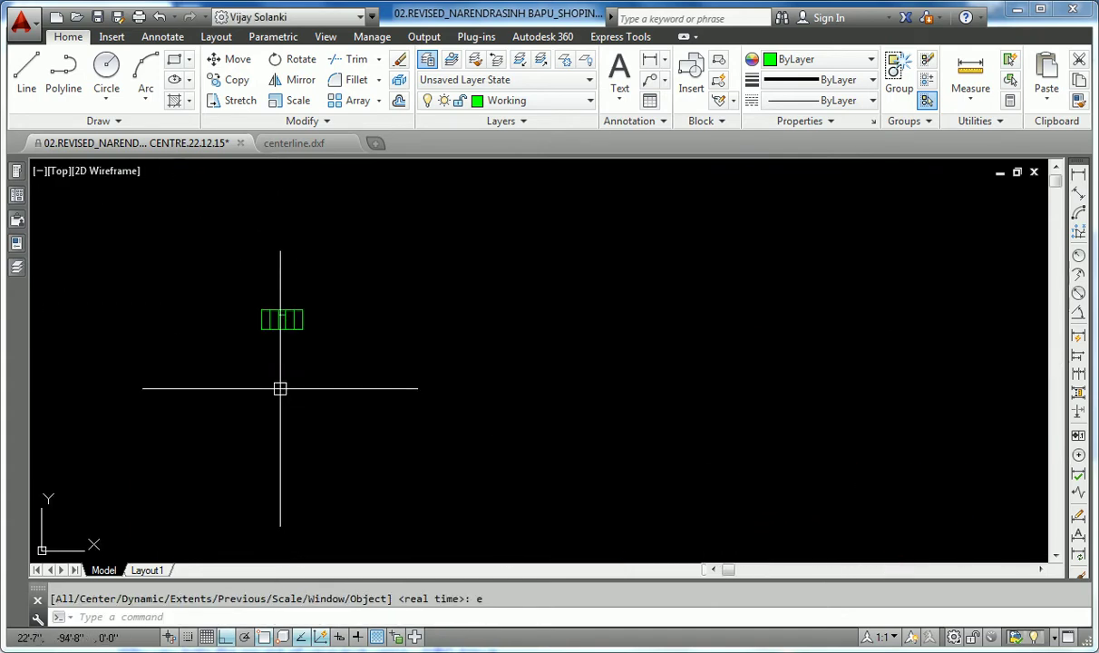
{"action": "scroll", "coordinate": [236, 262], "scroll_direction": "up", "scroll_amount": 4}
{"action": "scroll", "coordinate": [209, 218], "scroll_direction": "up", "scroll_amount": 3}
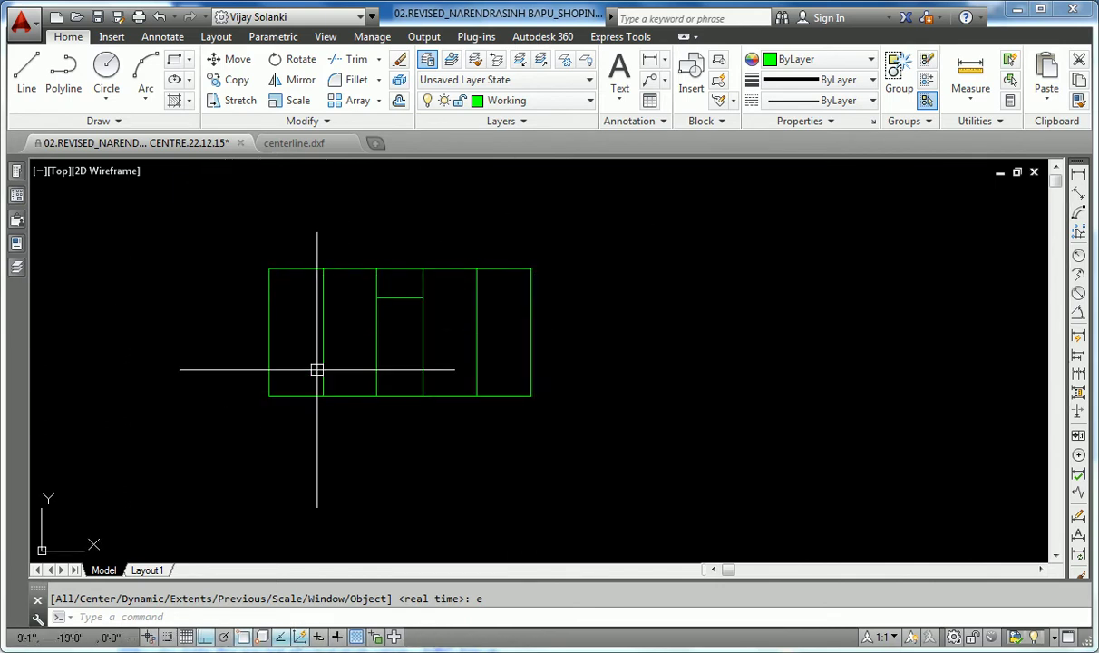
{"action": "type", "text": "I"}
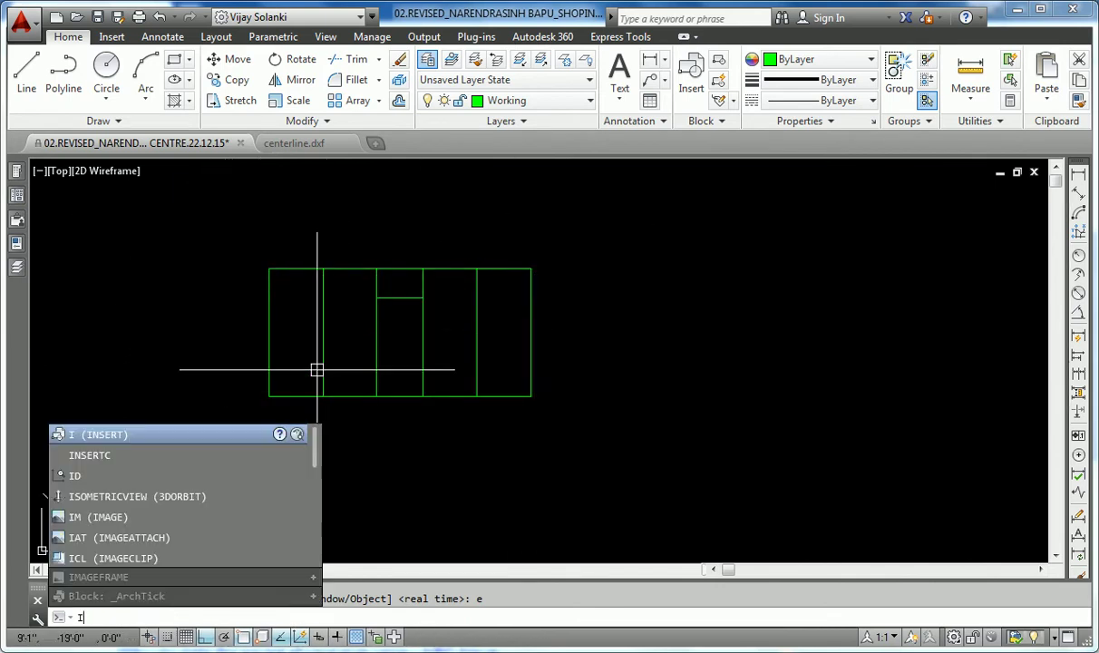
{"action": "type", "text": "D"}
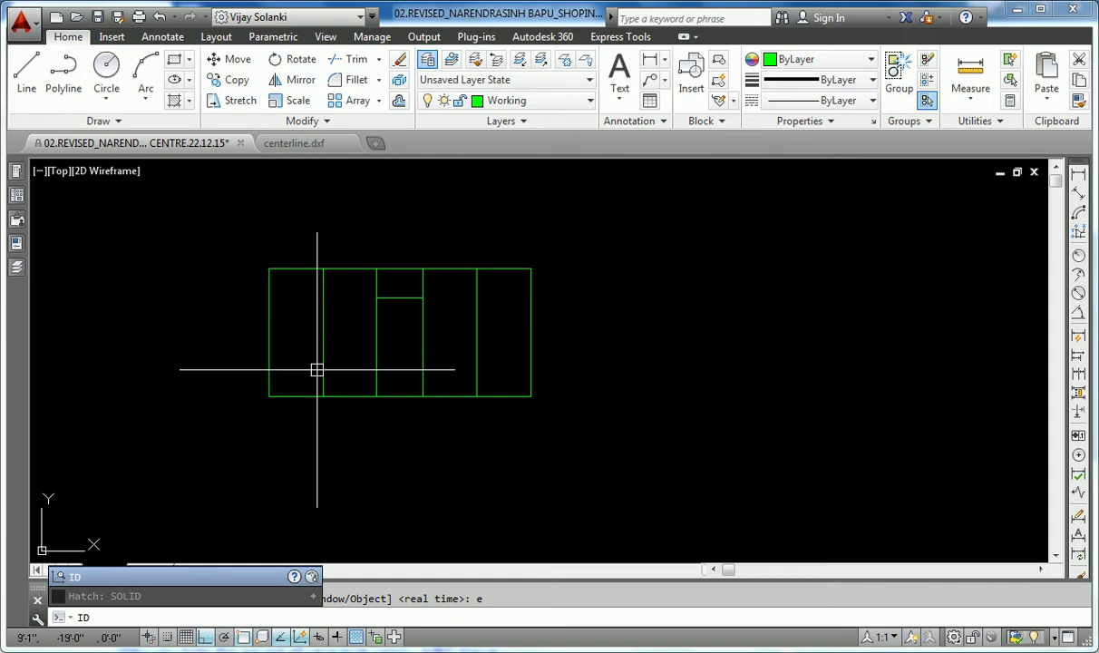
Step: Verify with ID that the grid corner reads X 0, Y 0, Z 0, then window-select the grid
{"action": "key", "text": "Return"}
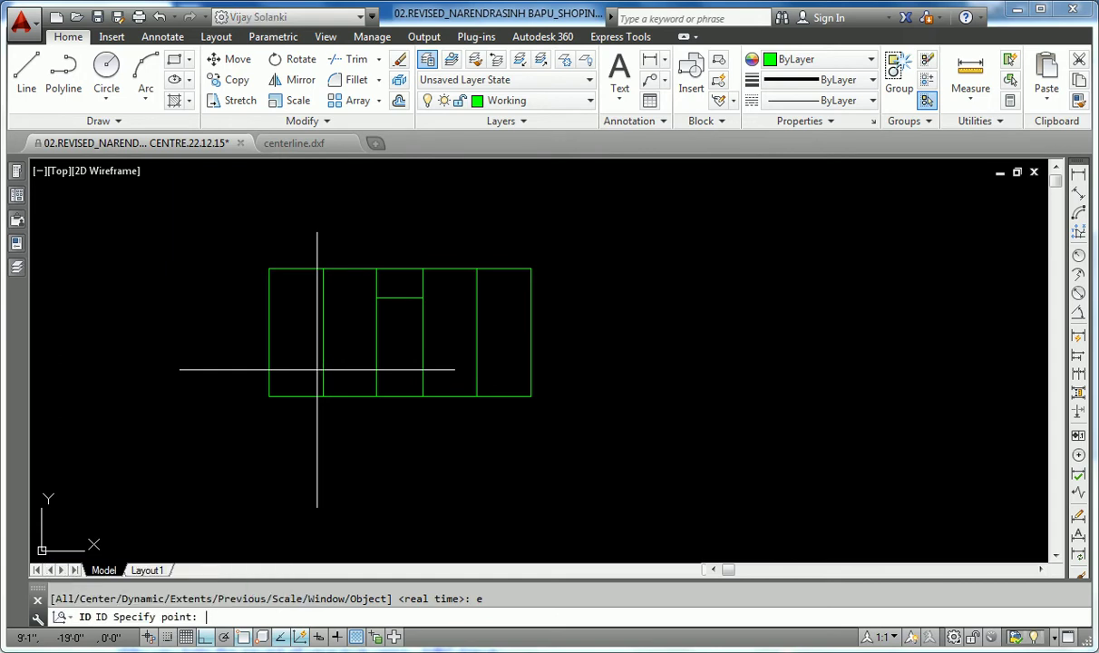
{"action": "left_click", "coordinate": [275, 268]}
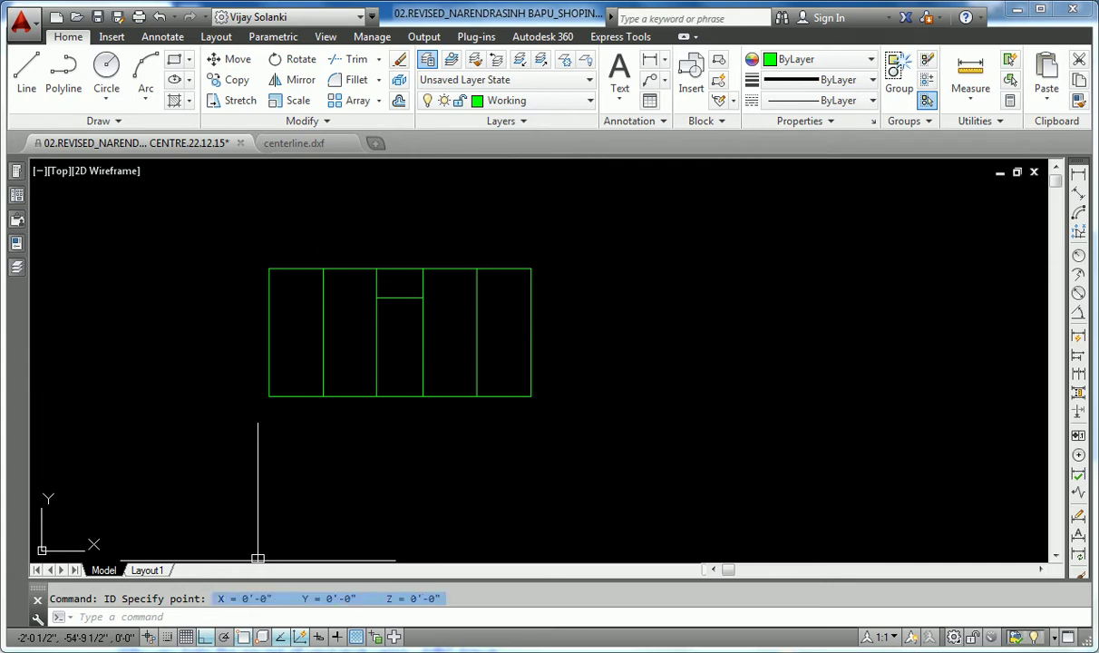
{"action": "left_click", "coordinate": [412, 430]}
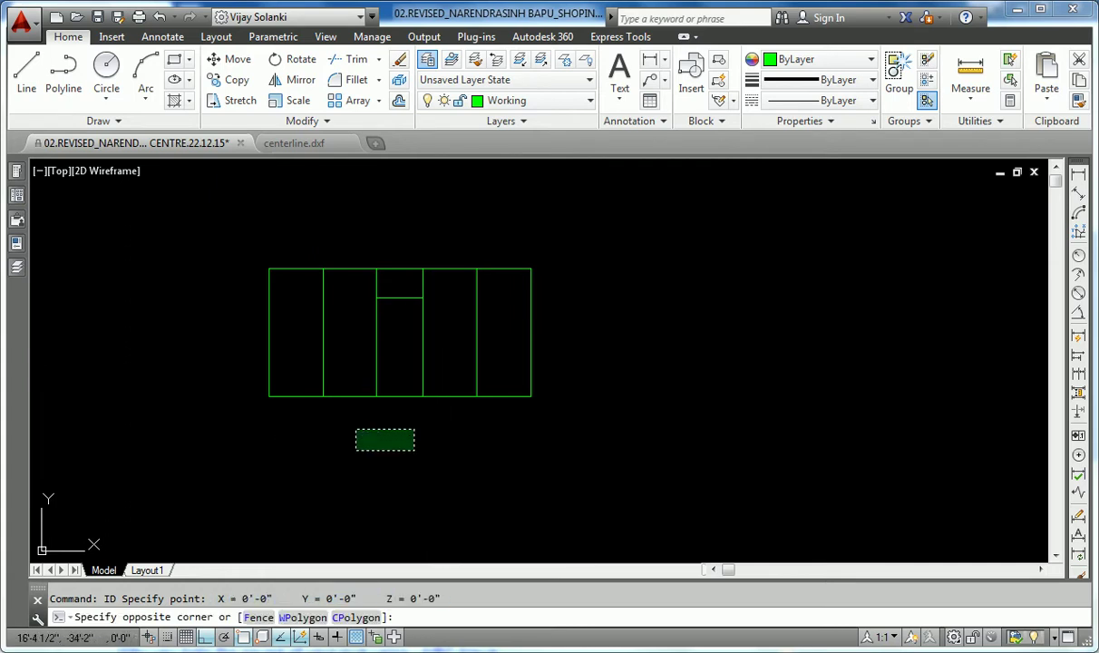
{"action": "left_click", "coordinate": [237, 240]}
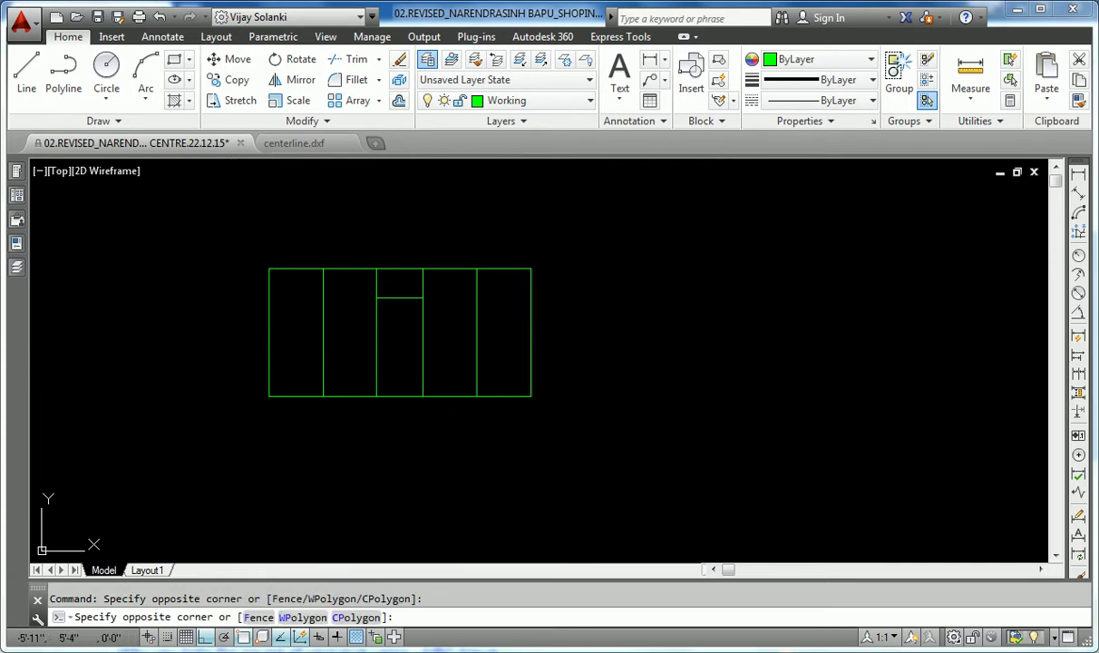
{"action": "left_click", "coordinate": [532, 435]}
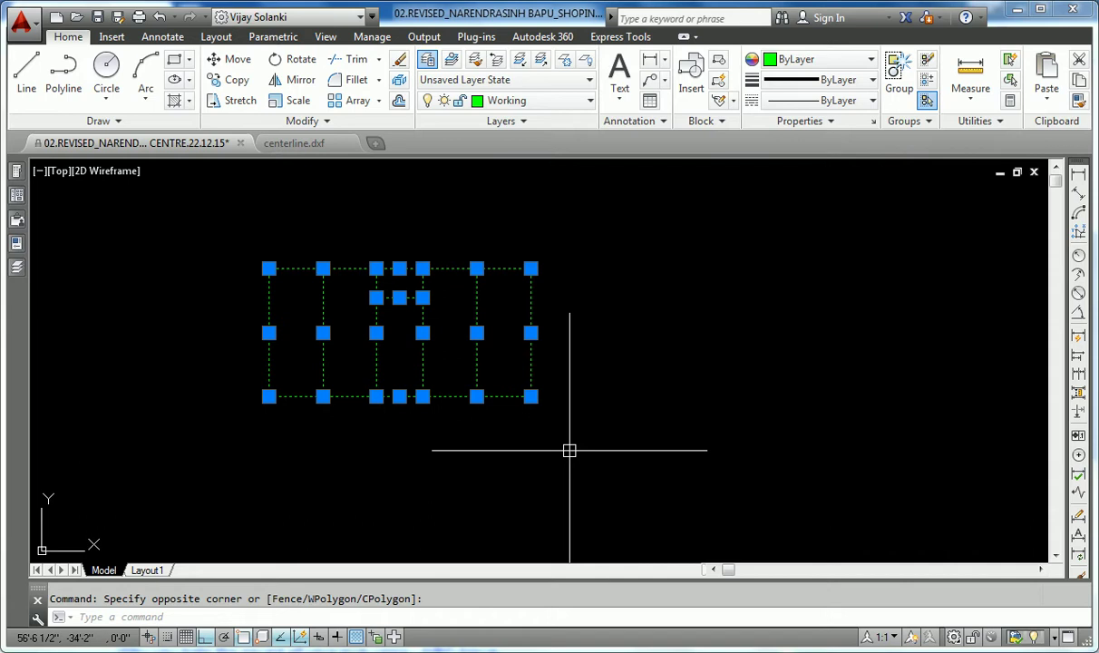
Step: Scale the green grid by 0.0254 about its top-left corner
{"action": "type", "text": "sc"}
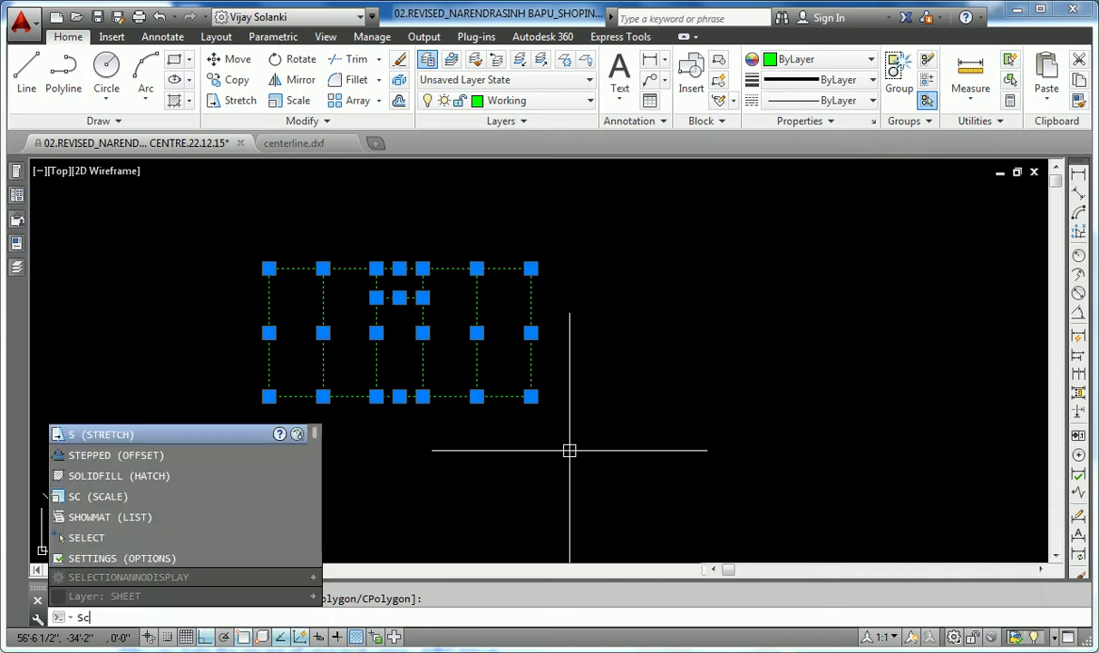
{"action": "key", "text": "space"}
{"action": "key", "text": "space"}
{"action": "left_click", "coordinate": [270, 269]}
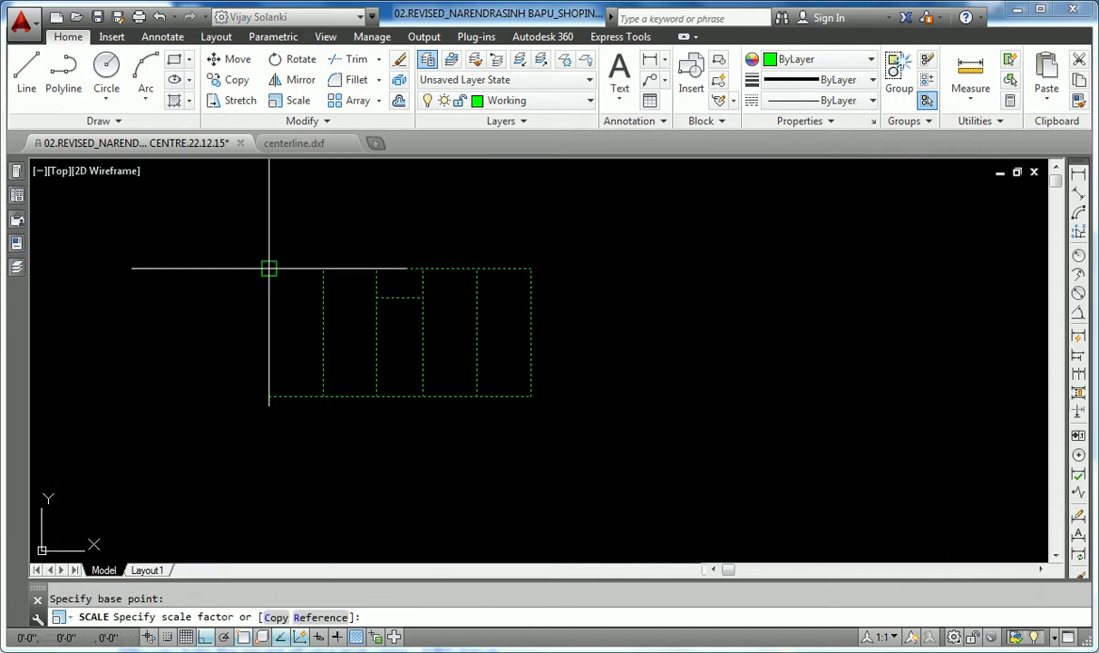
{"action": "type", "text": "0"}
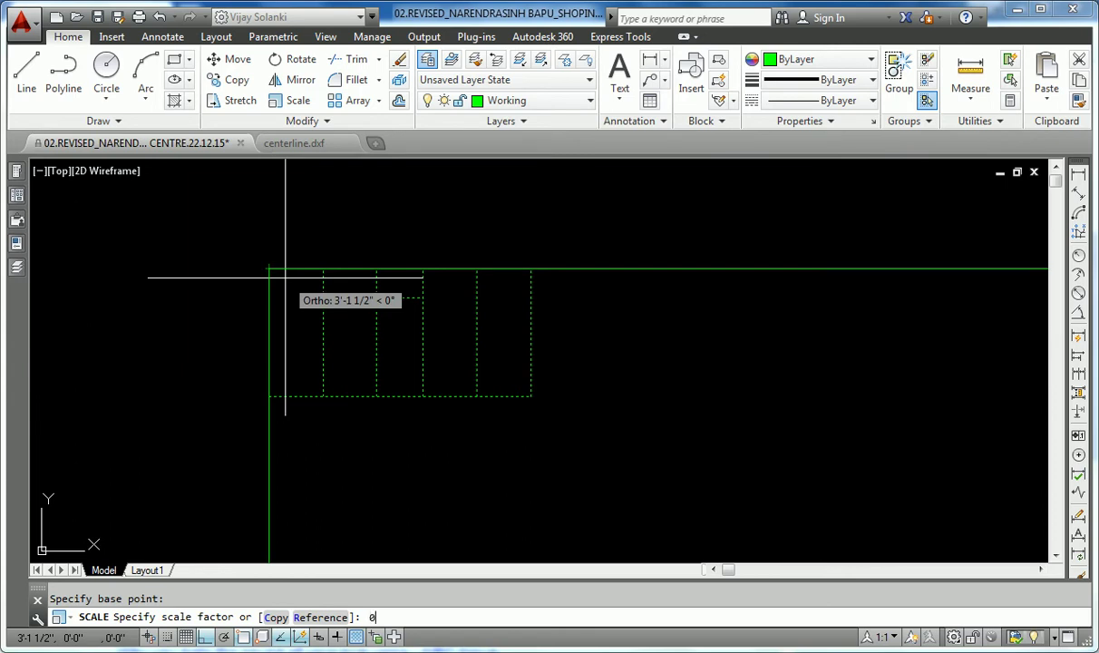
{"action": "type", "text": ".0254"}
{"action": "key", "text": "Return"}
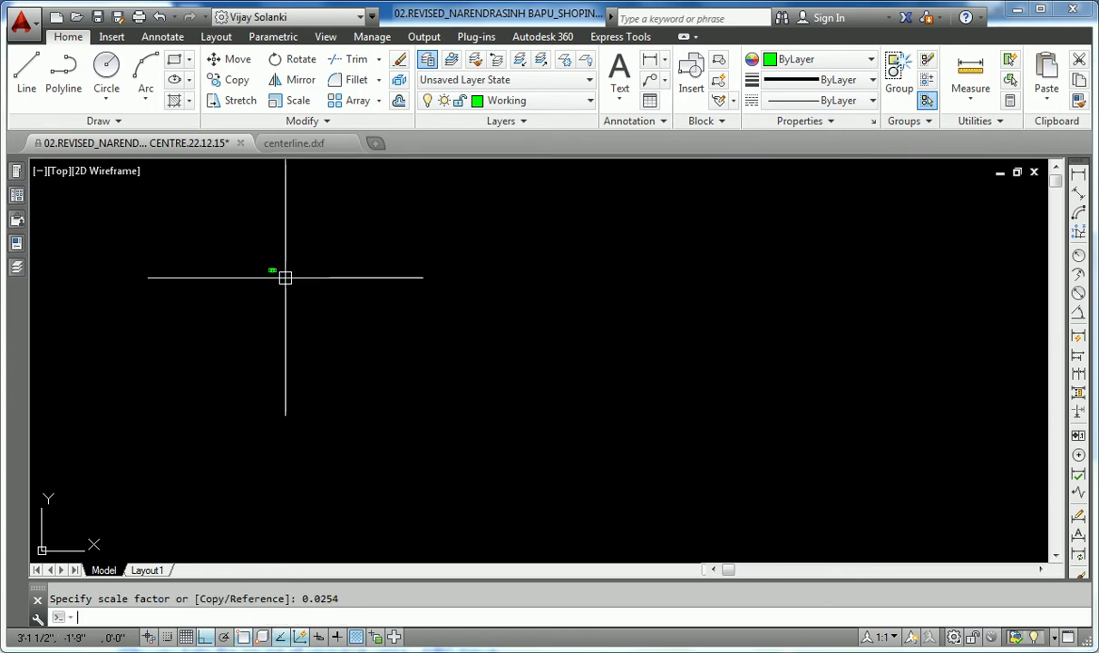
{"action": "type", "text": "z"}
{"action": "key", "text": "Return"}
Step: Zoom to extents, then window-zoom onto the shrunken green grid
{"action": "type", "text": "e"}
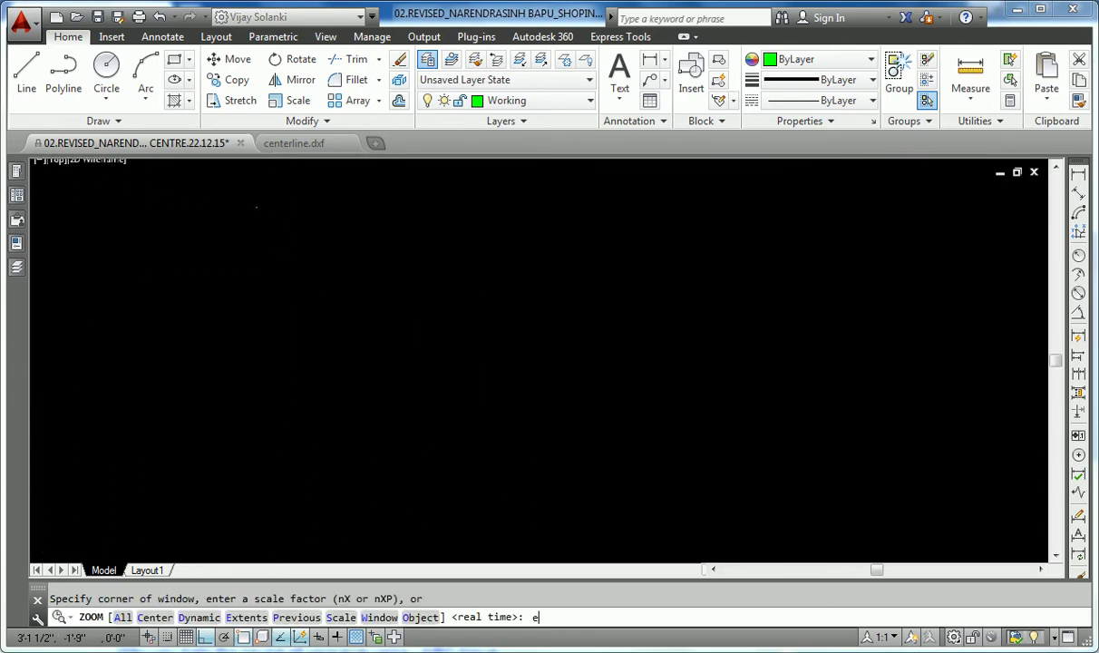
{"action": "key", "text": "Return"}
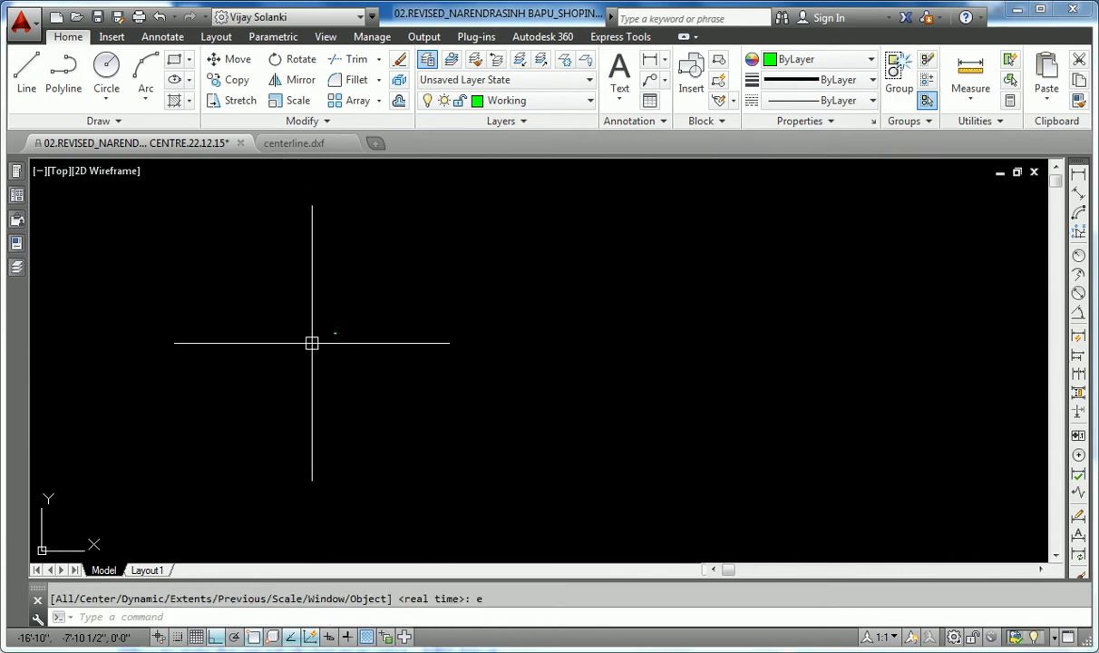
{"action": "type", "text": "z"}
{"action": "key", "text": "Return"}
{"action": "type", "text": "w"}
{"action": "key", "text": "Return"}
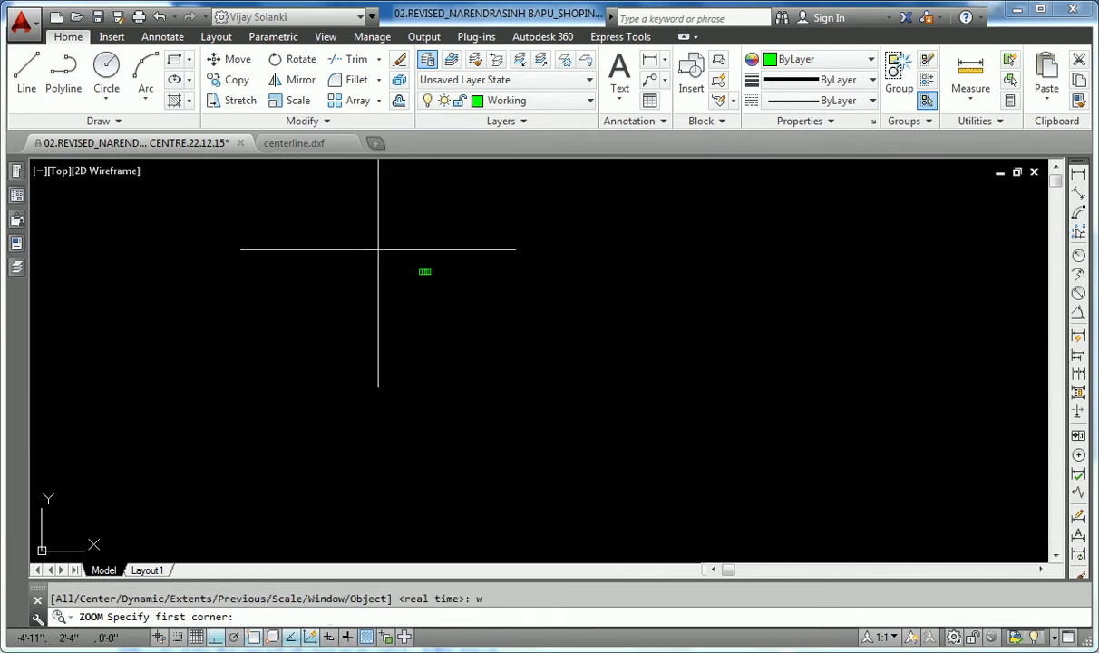
{"action": "left_click", "coordinate": [404, 256]}
{"action": "left_click", "coordinate": [433, 276]}
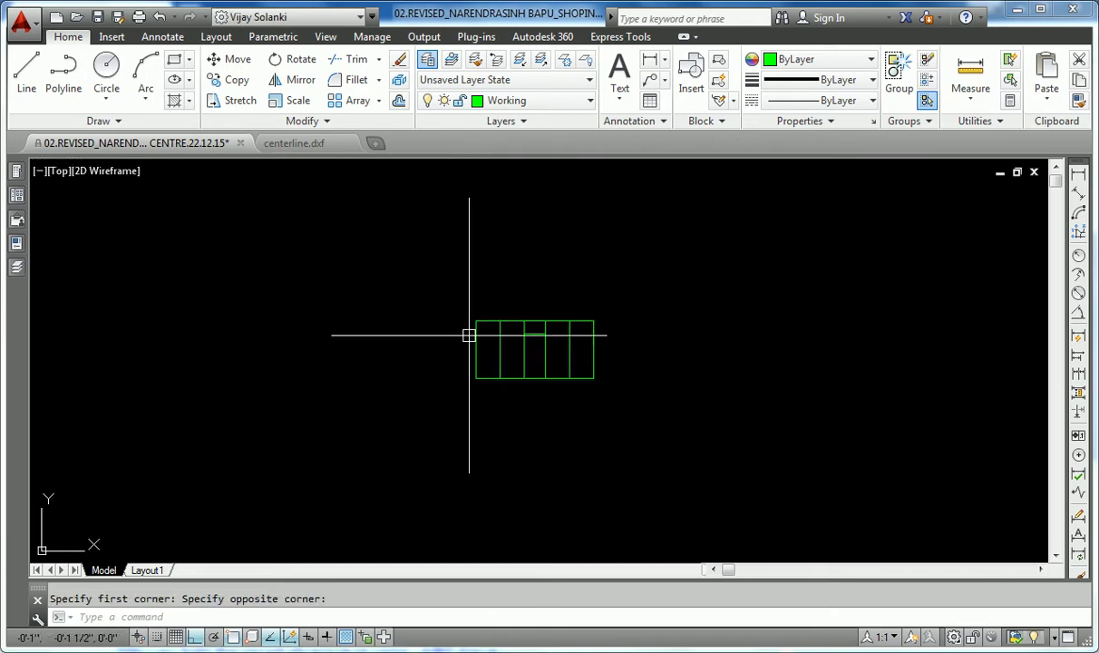
Step: Use ID on the grid's corner to confirm it sits at 0,0,0
{"action": "type", "text": "id"}
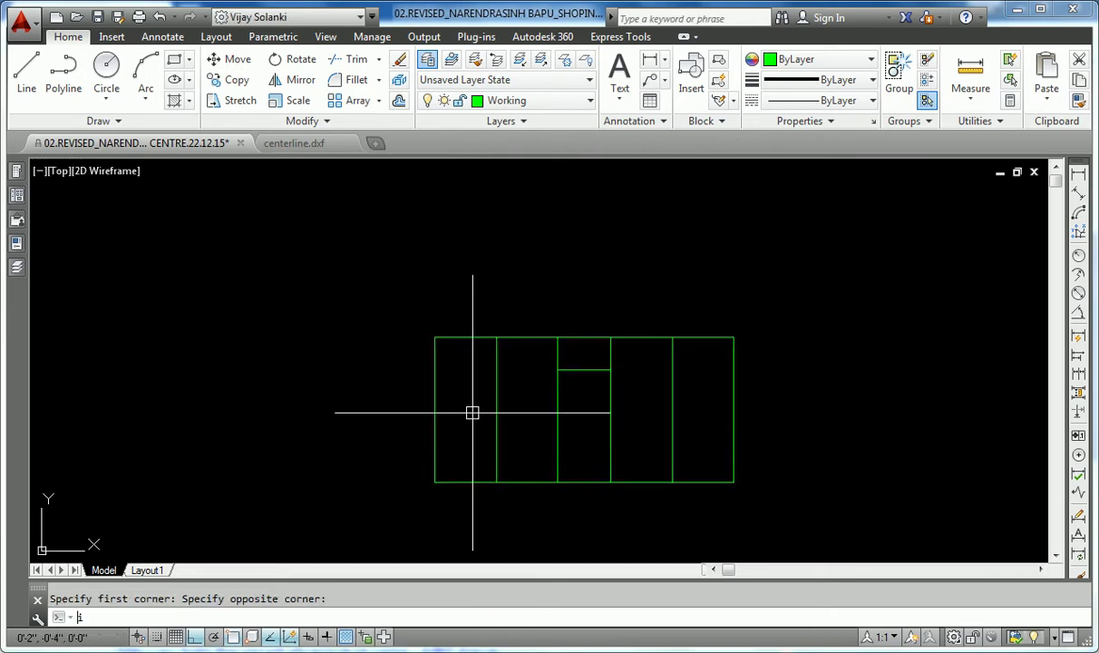
{"action": "key", "text": "Return"}
{"action": "left_click", "coordinate": [434, 338]}
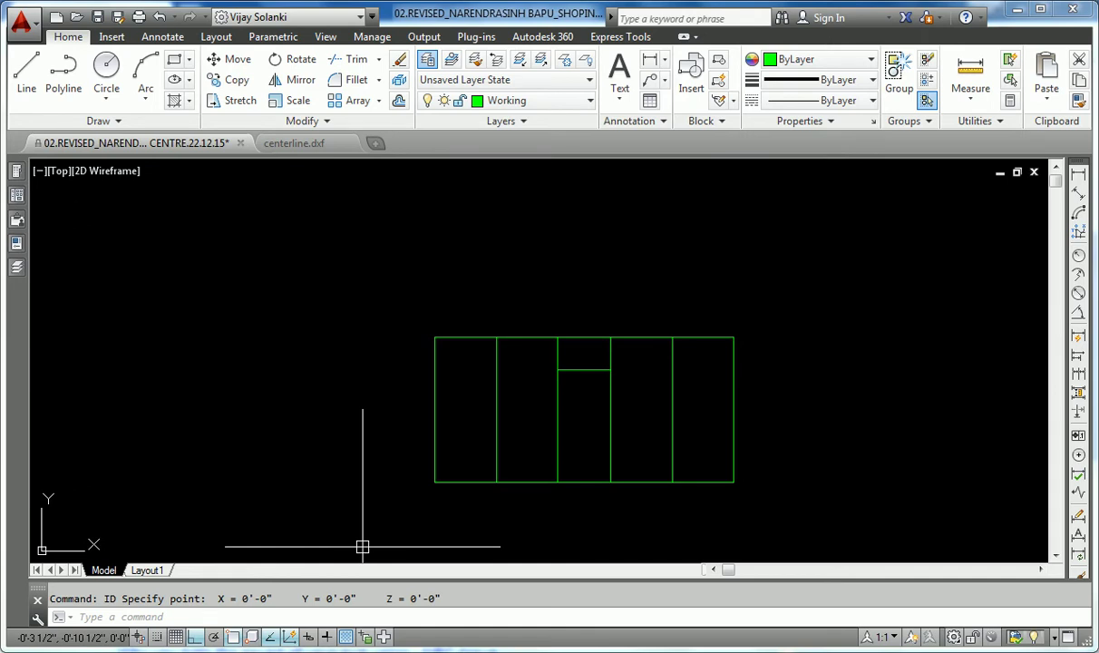
Step: Run DXFOUT and set the DXF export accuracy to 5 decimal places
{"action": "key", "text": "Escape"}
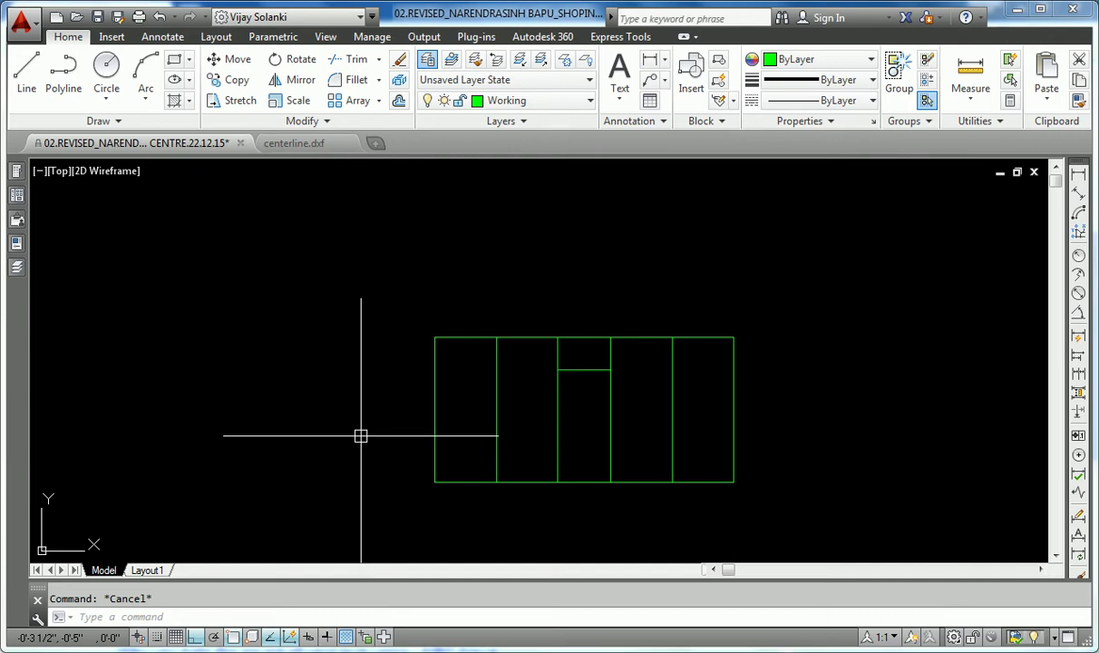
{"action": "type", "text": "dxf"}
{"action": "type", "text": "ouy"}
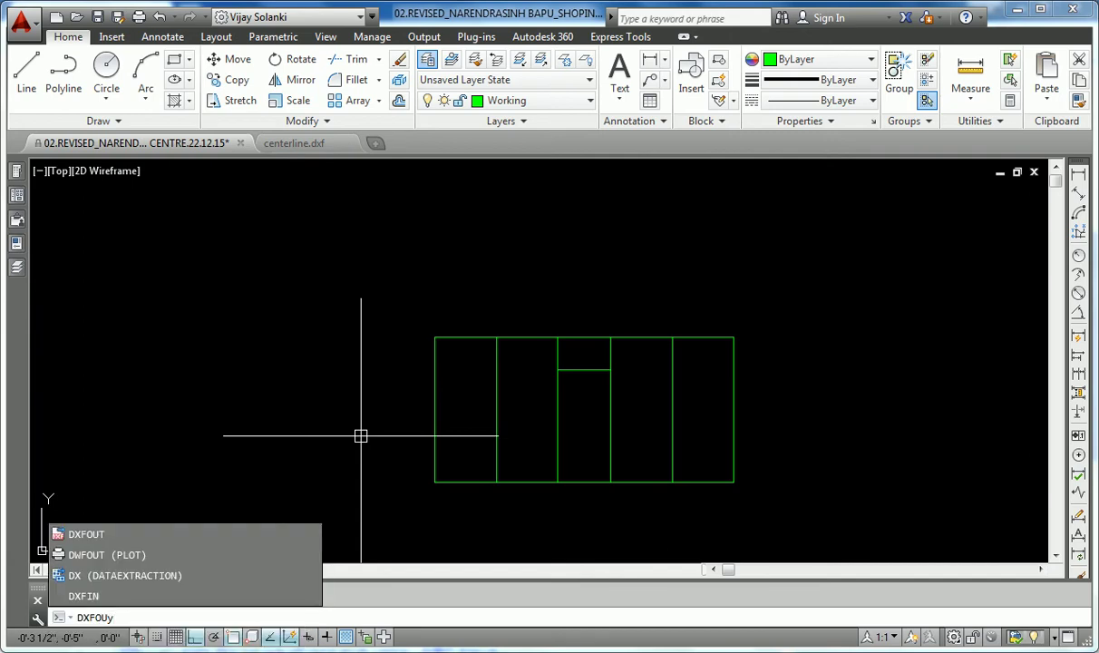
{"action": "key", "text": "BackSpace"}
{"action": "type", "text": "t"}
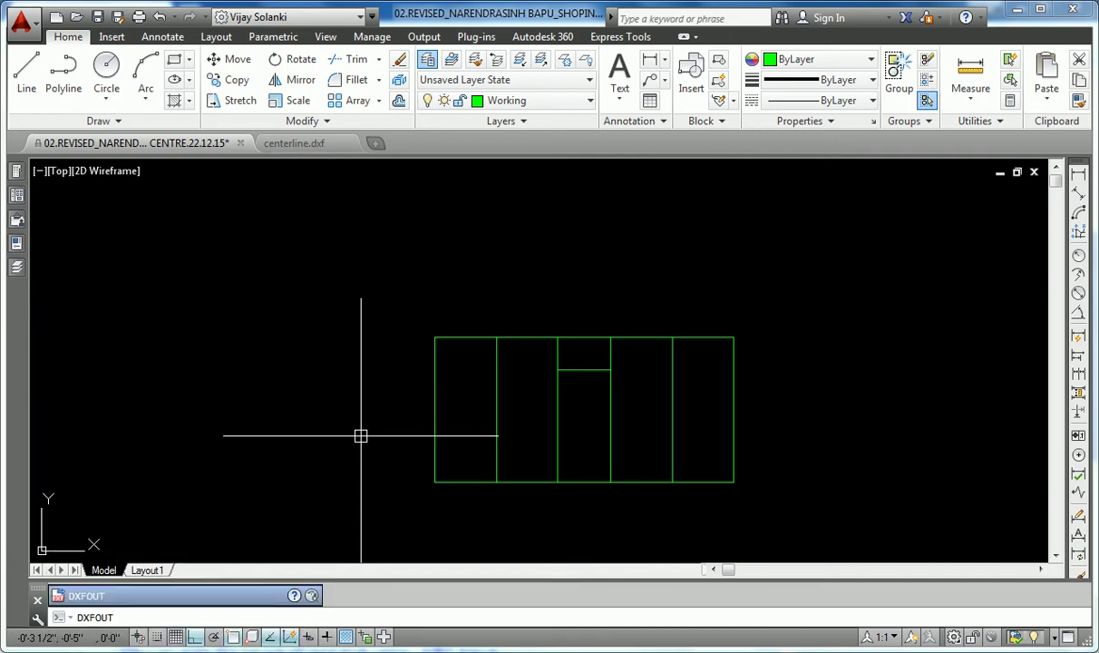
{"action": "key", "text": "Return"}
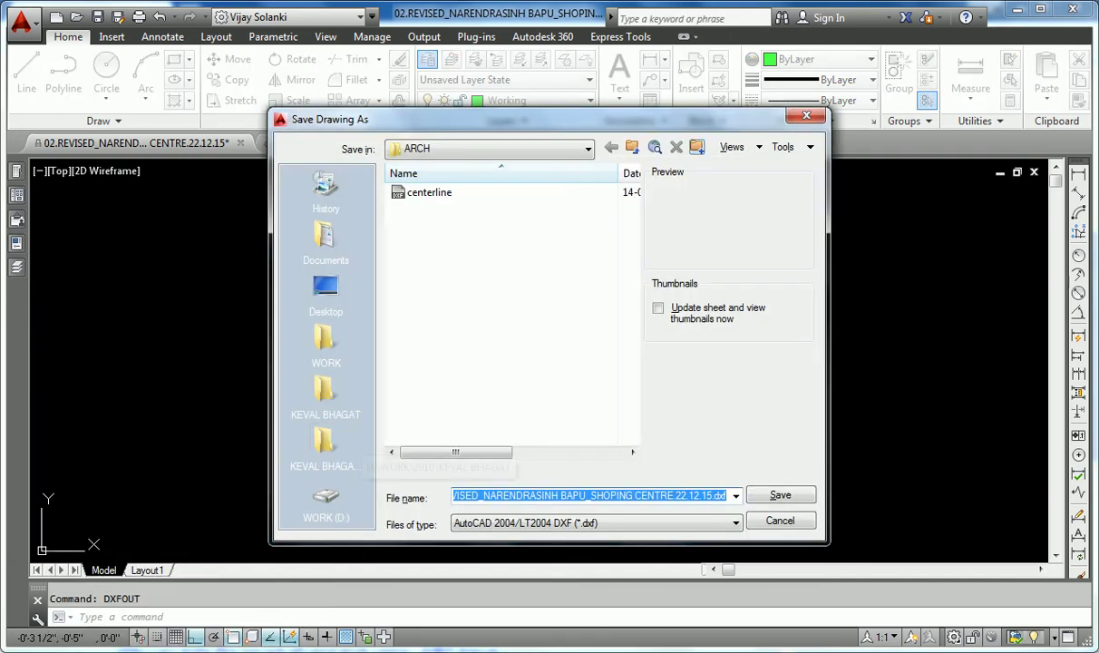
{"action": "left_click", "coordinate": [782, 147]}
{"action": "left_click", "coordinate": [822, 230]}
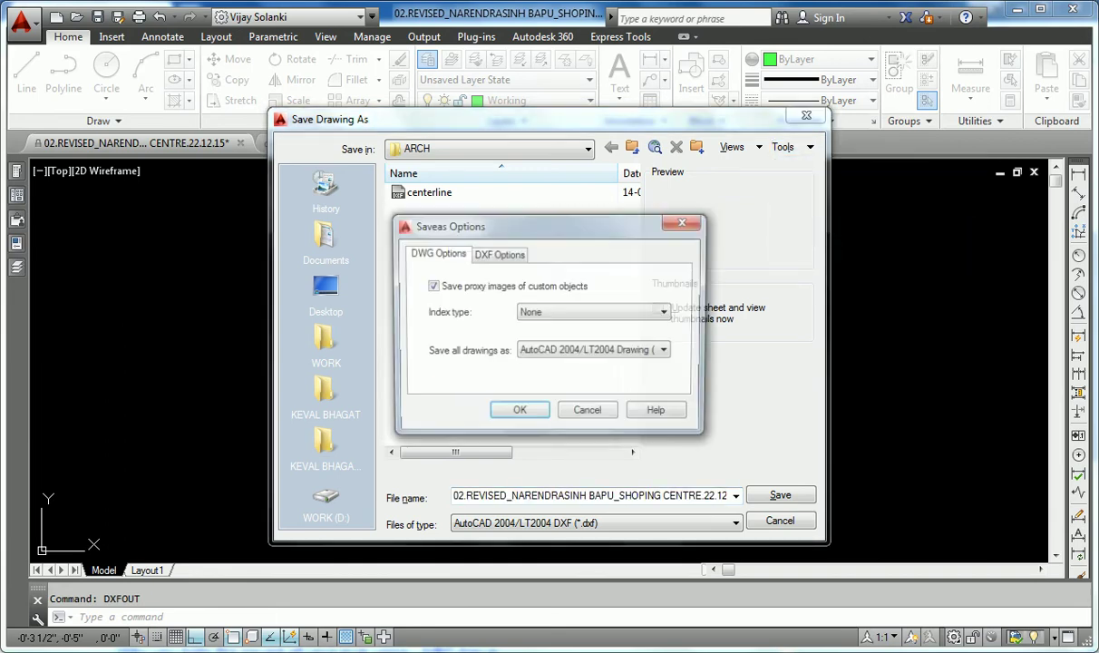
{"action": "left_click", "coordinate": [498, 253]}
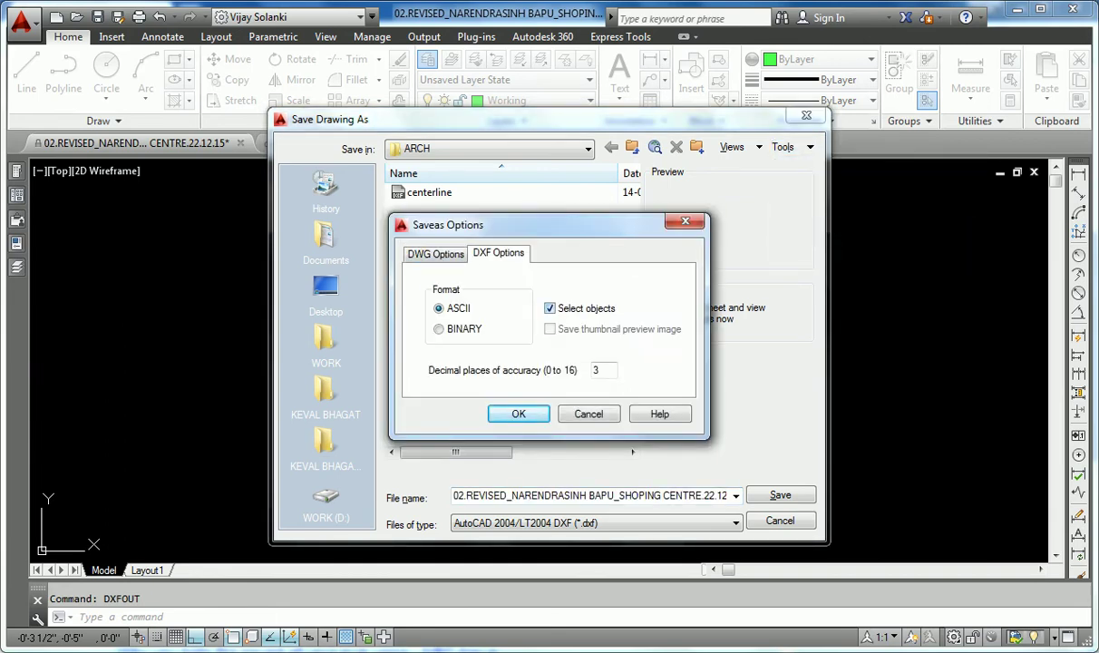
{"action": "double_click", "coordinate": [597, 369]}
{"action": "type", "text": "5"}
{"action": "left_click", "coordinate": [518, 413]}
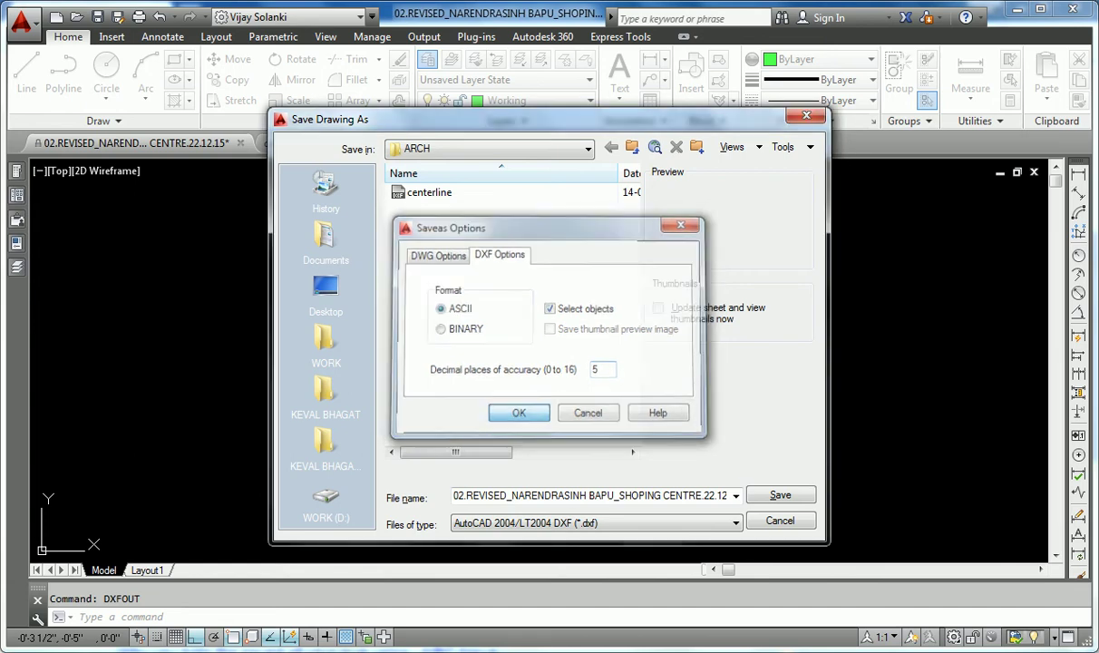
Step: Try exporting the nine grid lines over centerline.dxf, and dismiss the cannot-replace error
{"action": "left_click", "coordinate": [428, 193]}
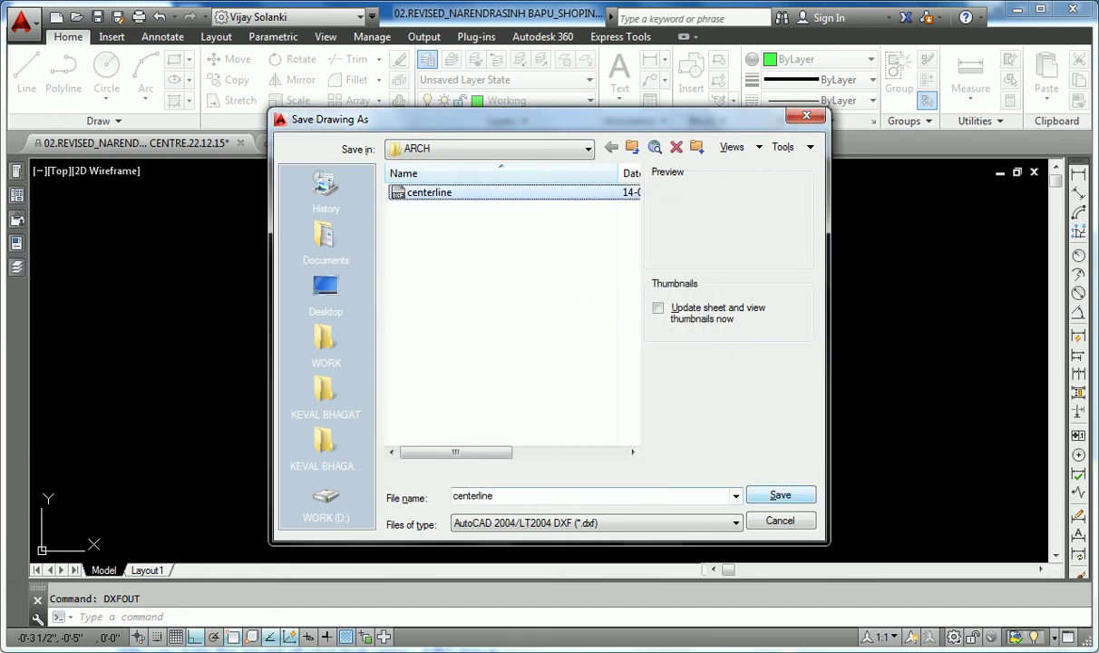
{"action": "left_click", "coordinate": [779, 496]}
{"action": "key", "text": "Return"}
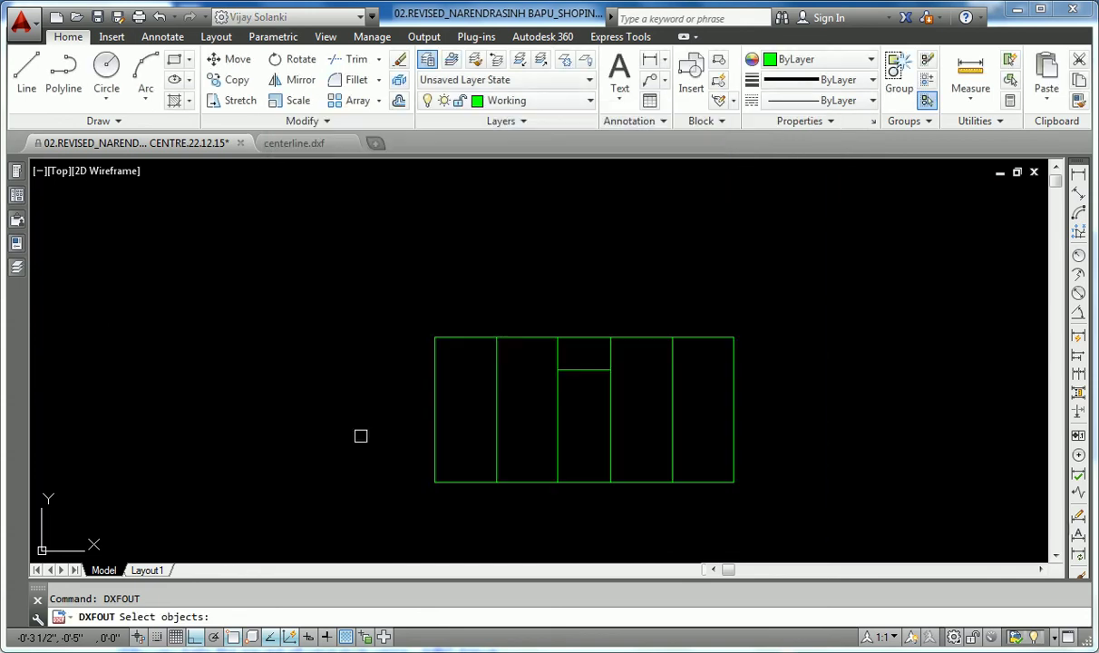
{"action": "left_click", "coordinate": [400, 296]}
{"action": "left_click", "coordinate": [799, 515]}
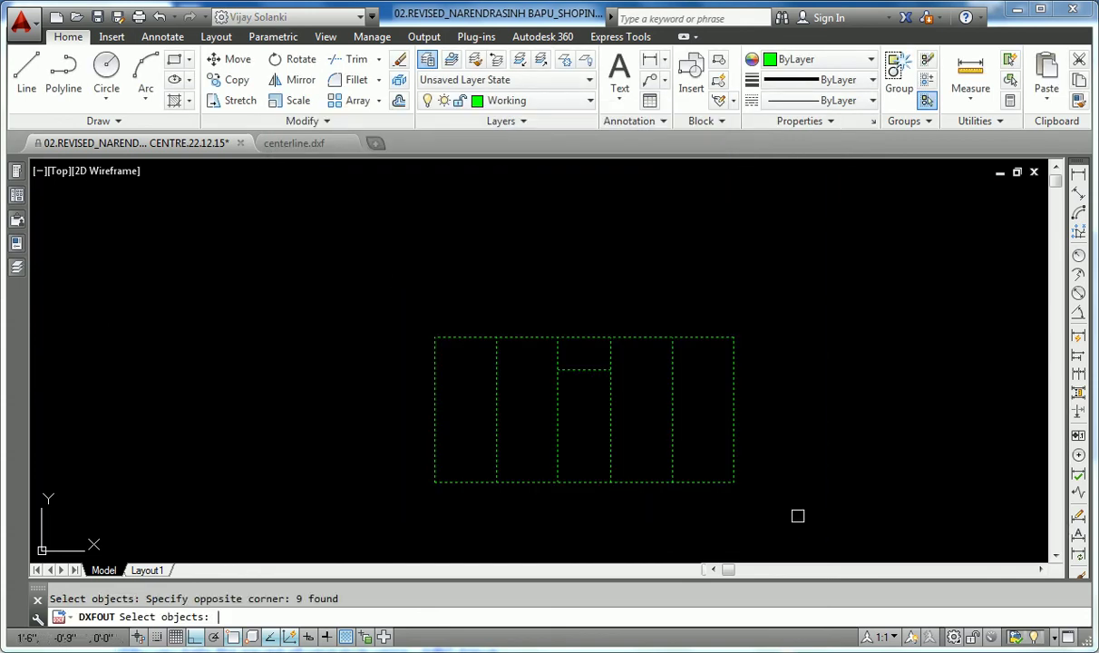
{"action": "key", "text": "Return"}
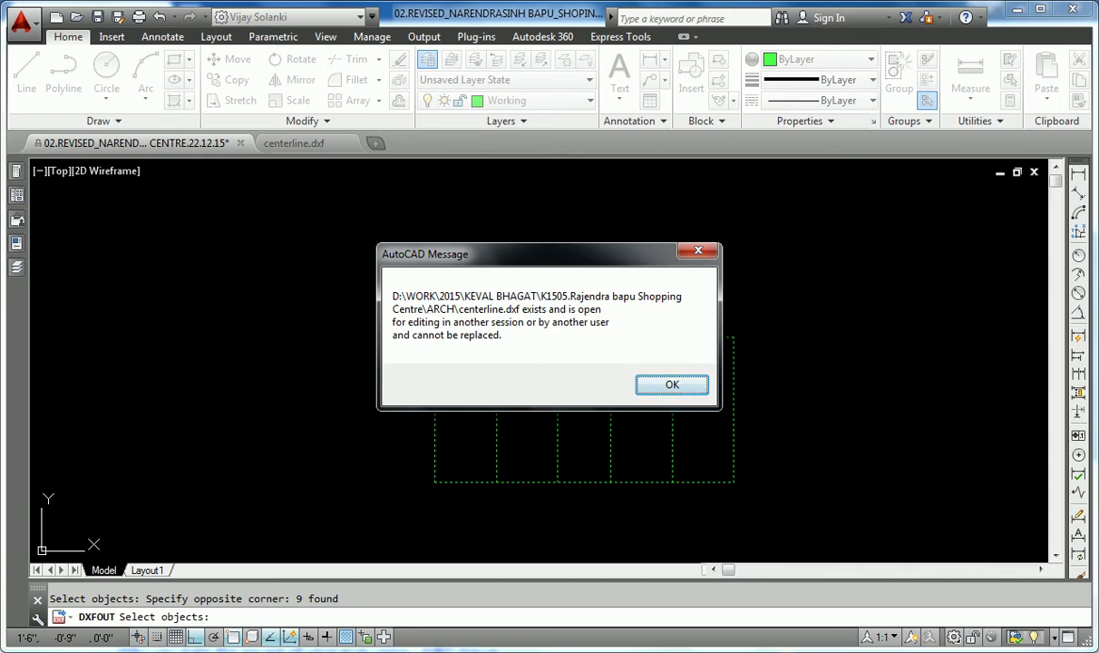
{"action": "left_click", "coordinate": [672, 385]}
Step: Run DXFOUT again and confirm the DXF options are unchanged
{"action": "type", "text": "D"}
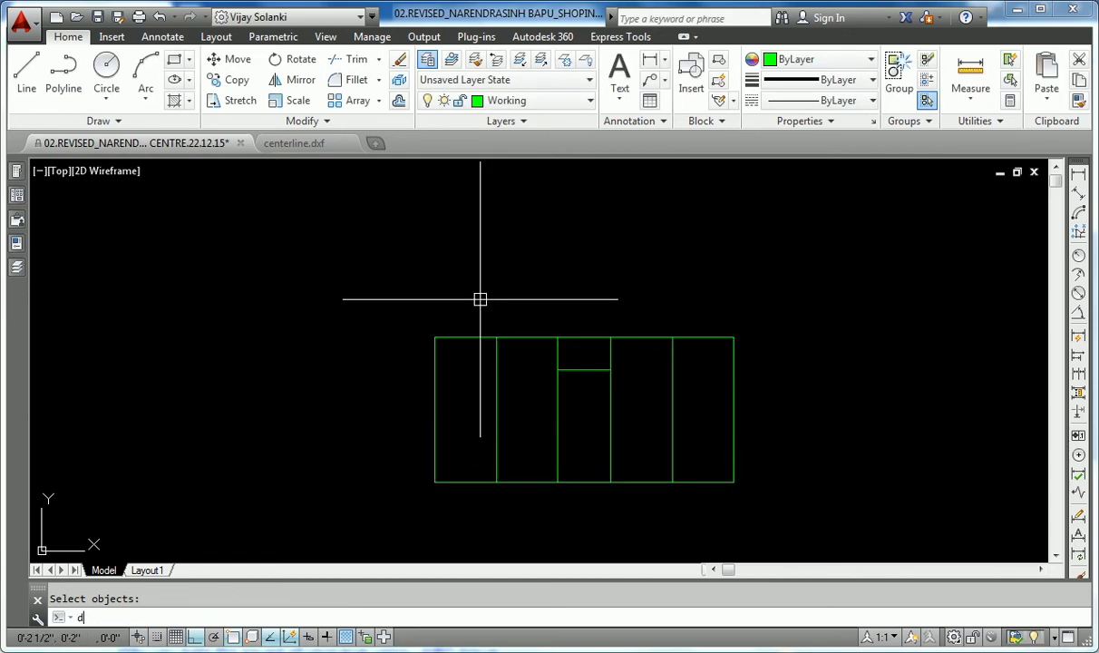
{"action": "type", "text": "XFOUT"}
{"action": "key", "text": "Return"}
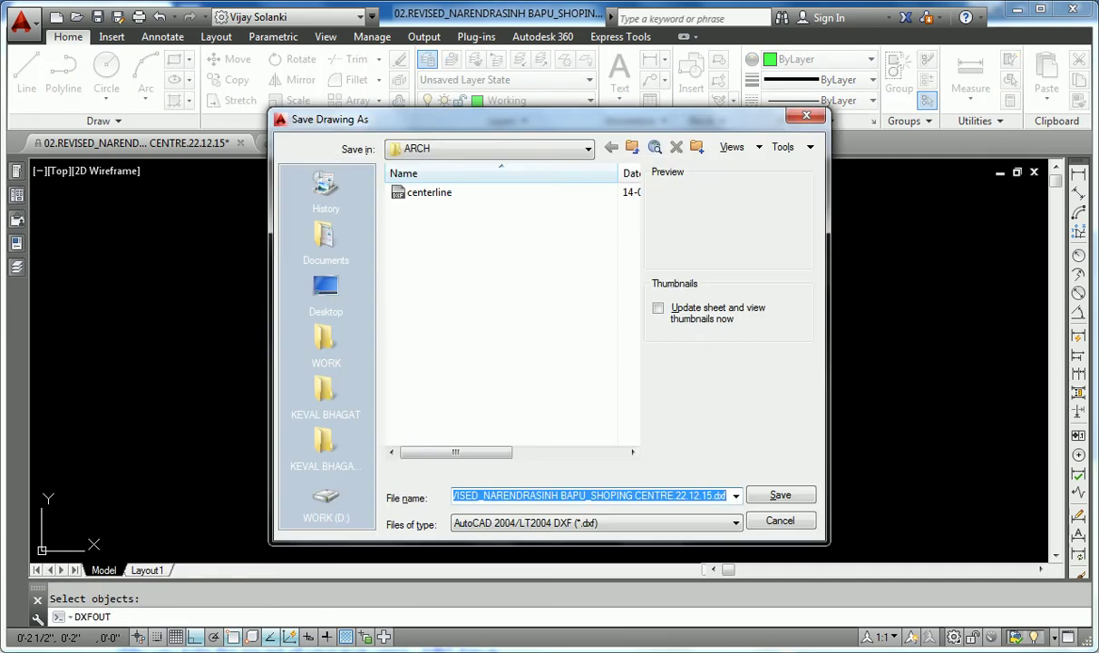
{"action": "left_click", "coordinate": [783, 147]}
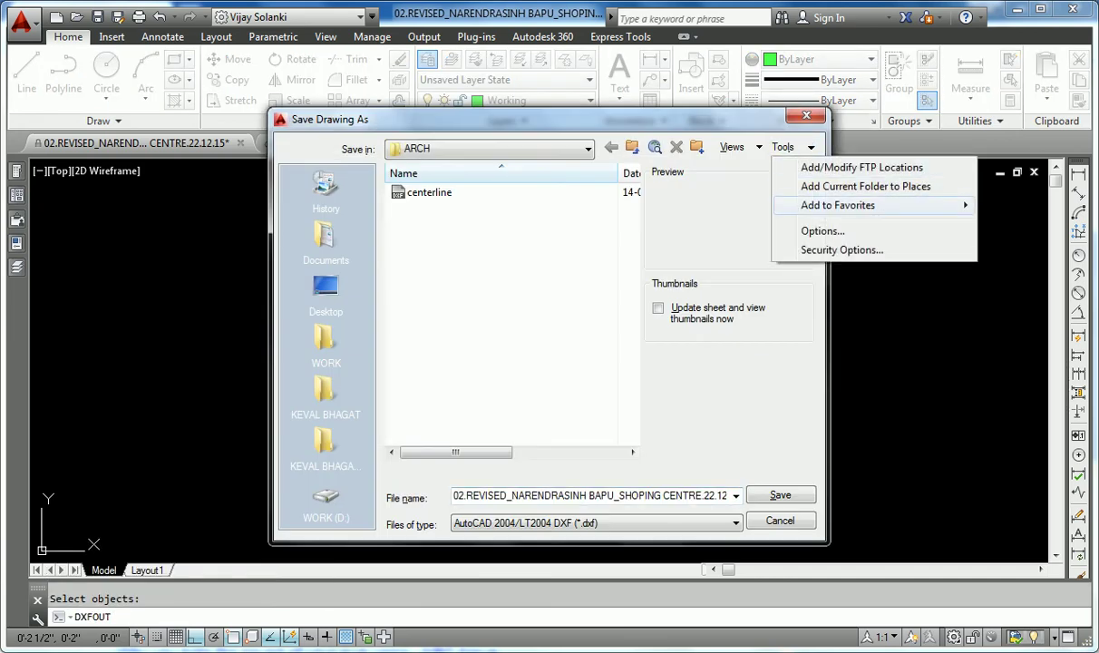
{"action": "left_click", "coordinate": [823, 230]}
{"action": "left_click", "coordinate": [498, 254]}
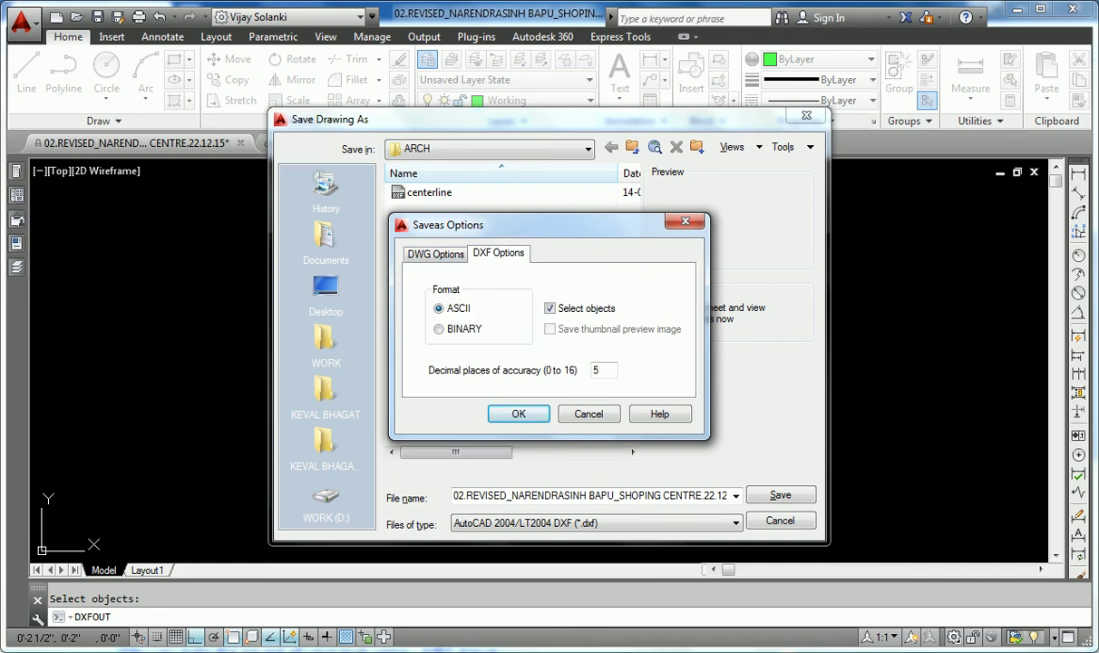
{"action": "key", "text": "Return"}
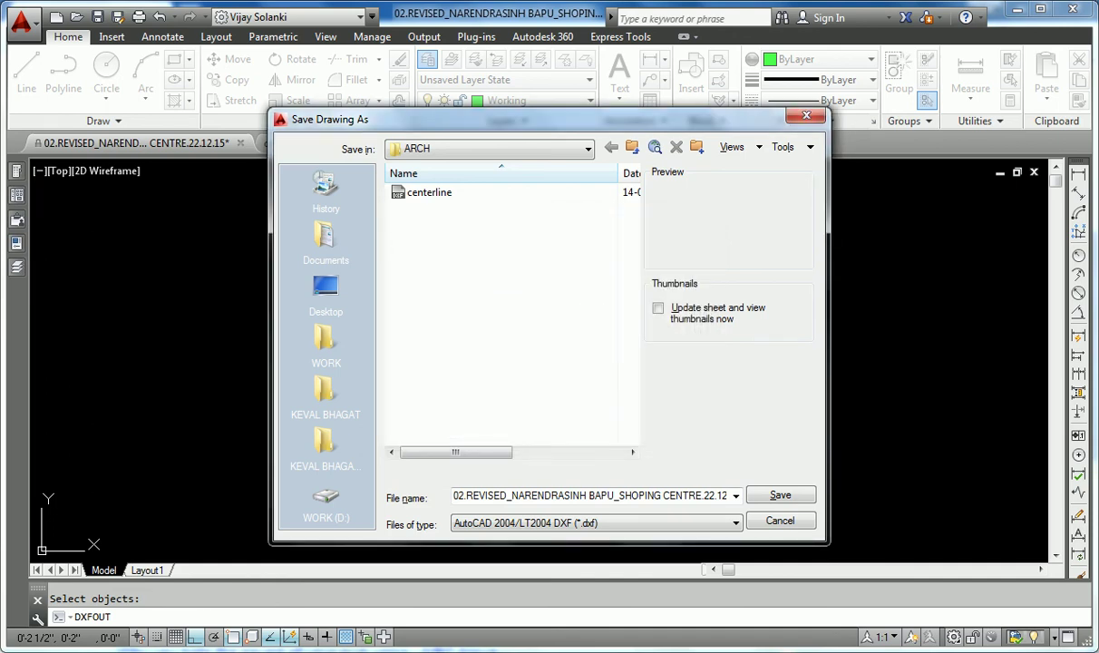
Step: Save the export as centerline1 and window-select the whole grid to write it
{"action": "left_click", "coordinate": [429, 193]}
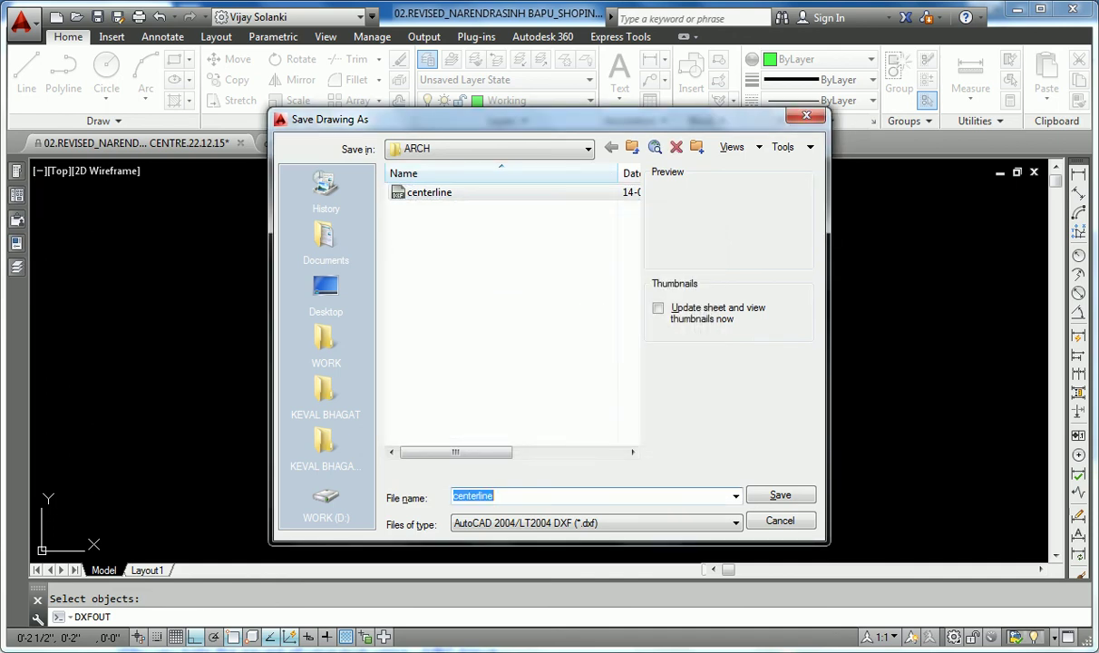
{"action": "key", "text": "End"}
{"action": "type", "text": "1"}
{"action": "left_click", "coordinate": [780, 496]}
{"action": "left_click", "coordinate": [417, 293]}
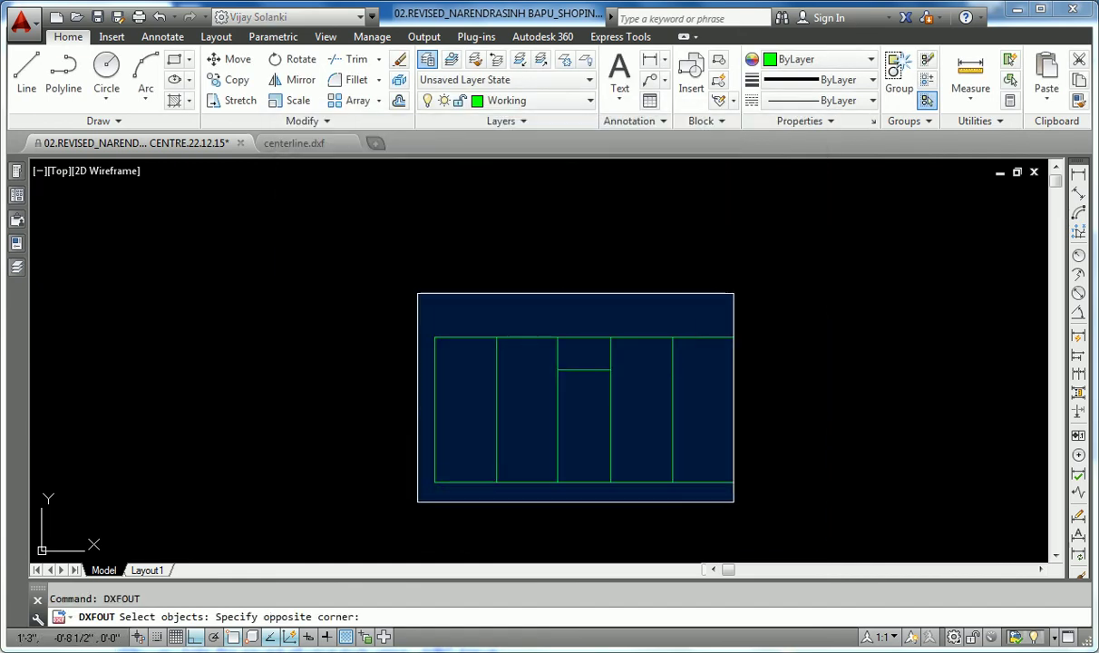
{"action": "left_click", "coordinate": [734, 501]}
{"action": "key", "text": "Return"}
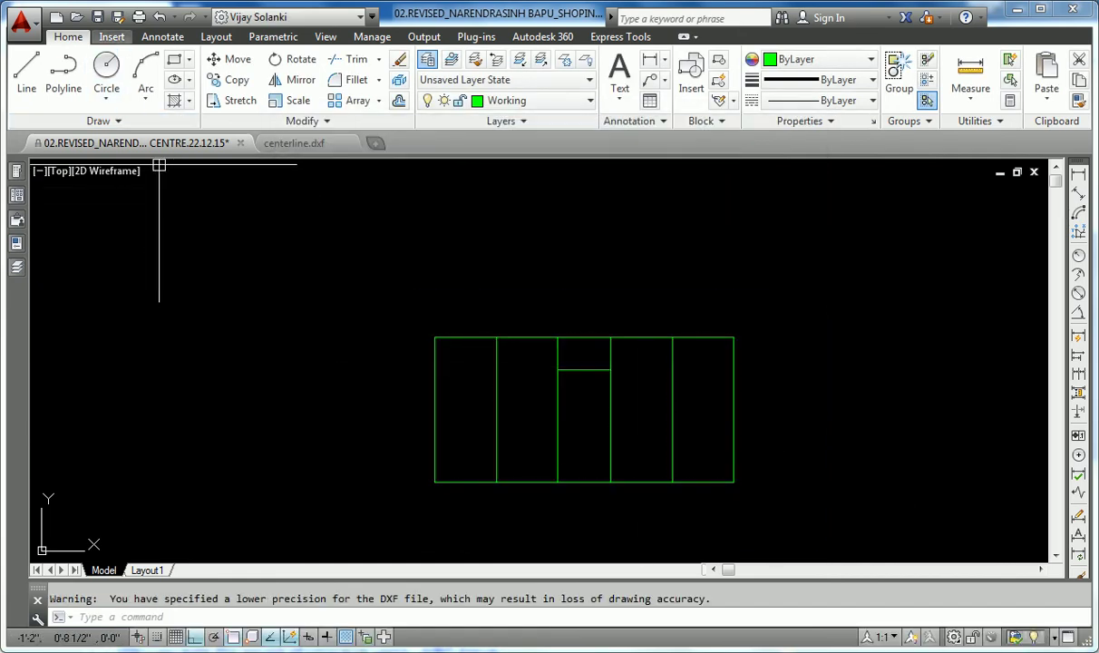
Step: Open centerline1.dxf from the ARCH folder
{"action": "left_click", "coordinate": [76, 16]}
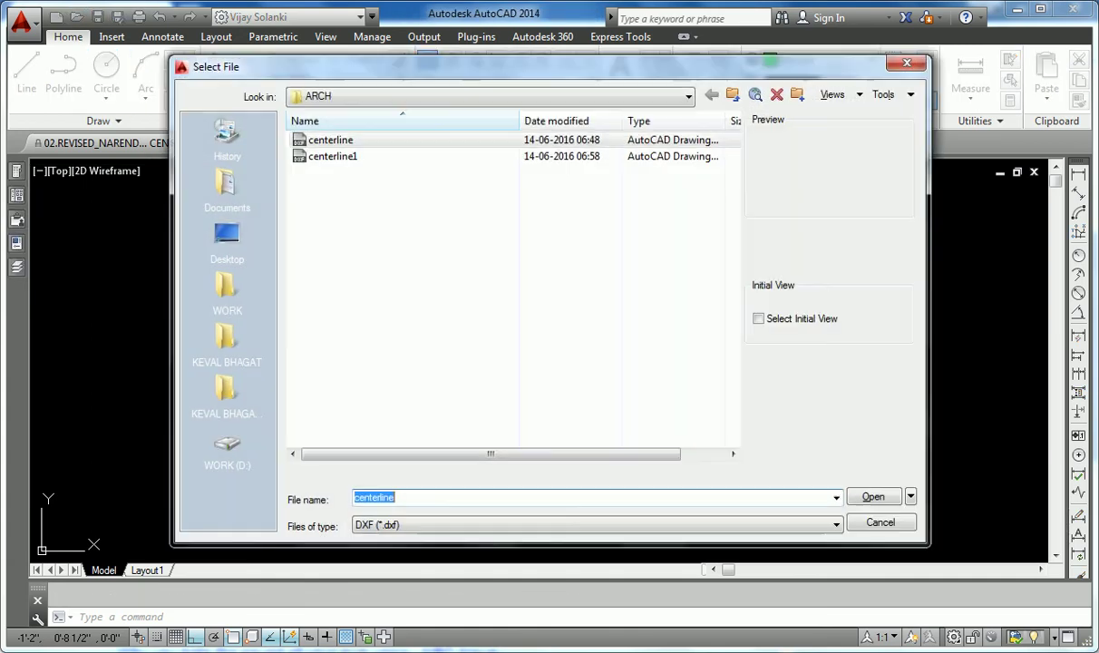
{"action": "left_click", "coordinate": [332, 156]}
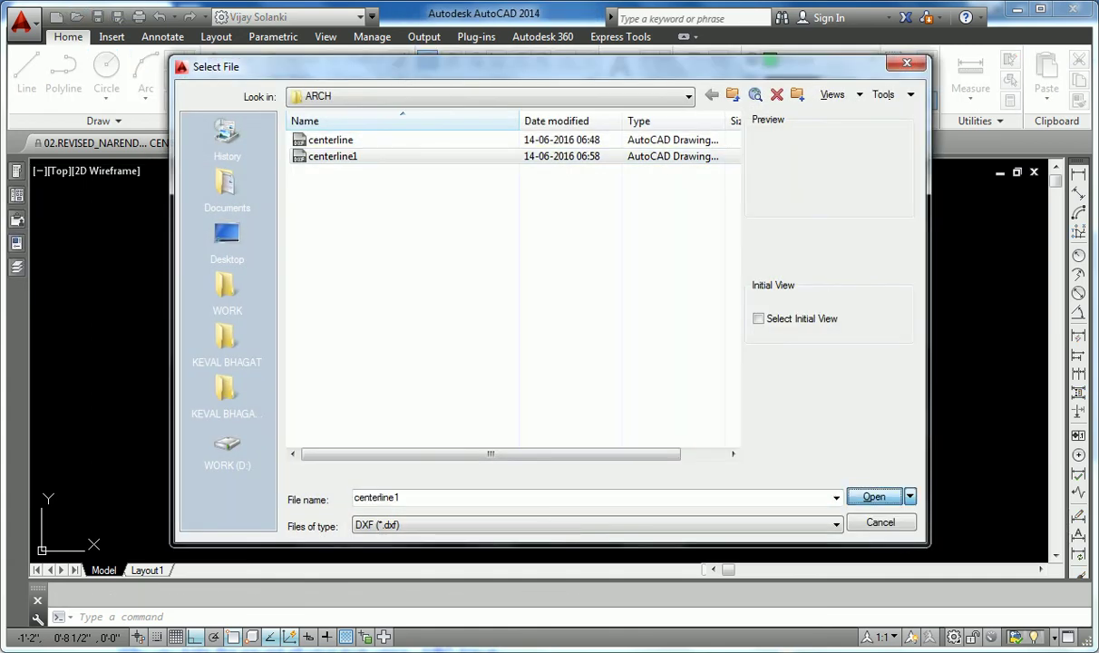
{"action": "left_click", "coordinate": [872, 497]}
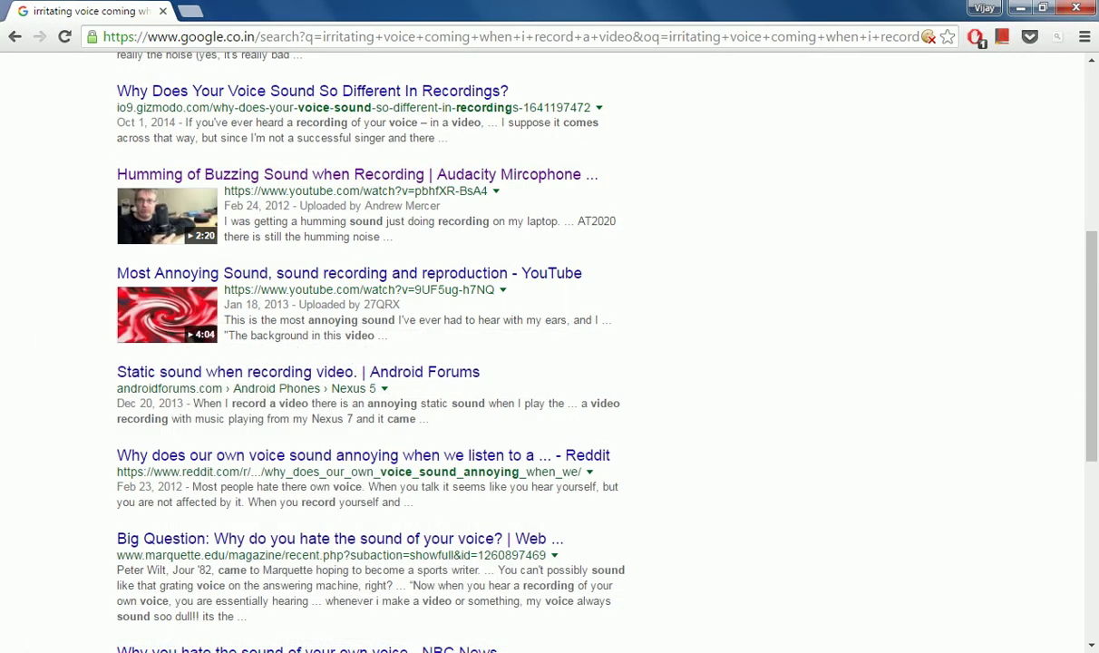
Step: Scroll down the Google results, then minimise everything to show the Windows desktop
{"action": "scroll", "coordinate": [544, 353], "scroll_direction": "down", "scroll_amount": 5}
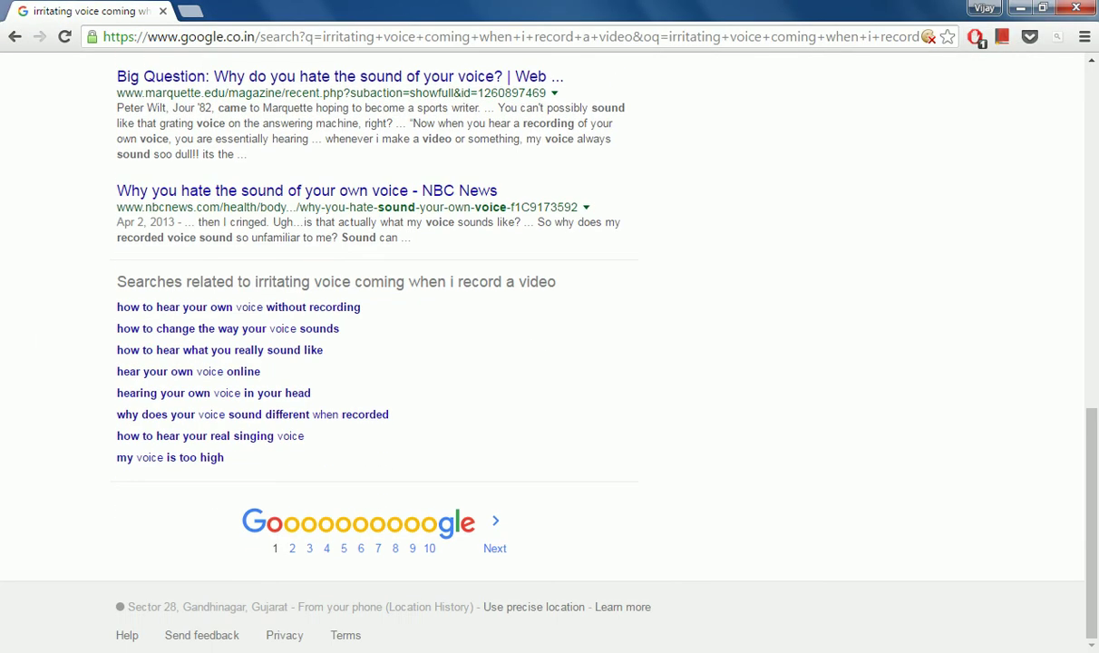
{"action": "key", "text": "super+d"}
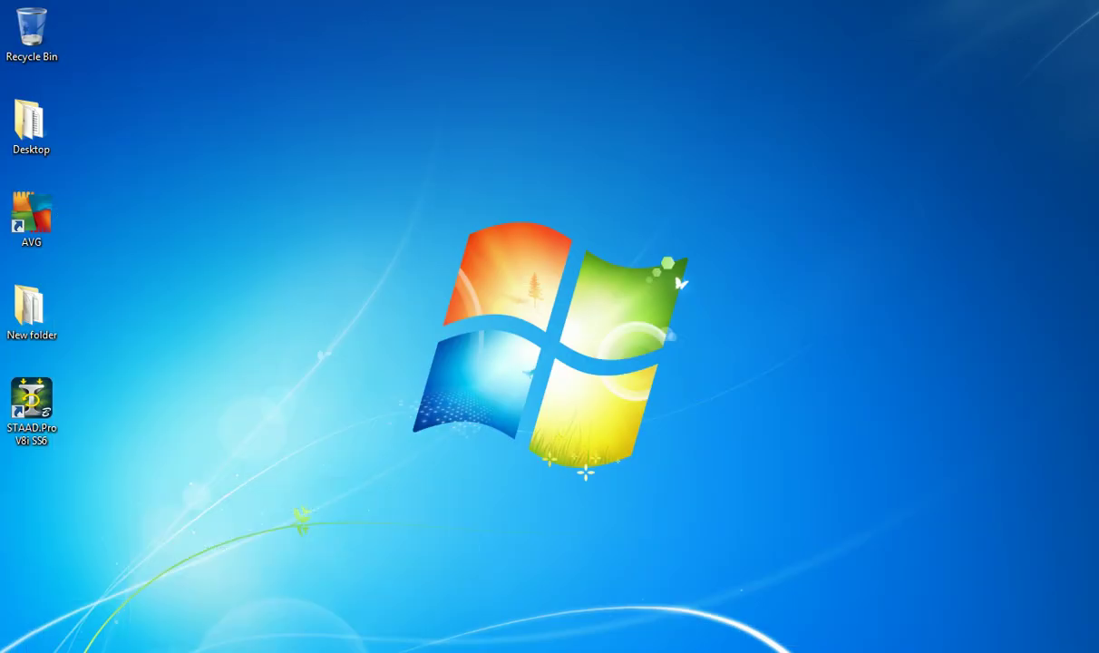